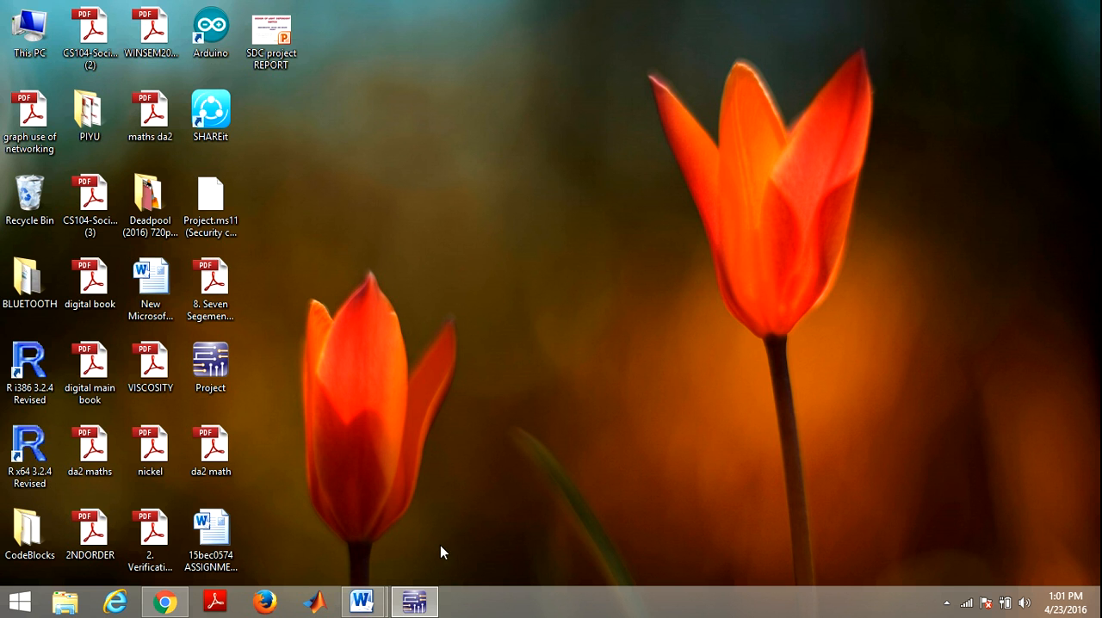
Step: Switch to Multisim and create a new blank design
{"action": "left_click", "coordinate": [427, 606]}
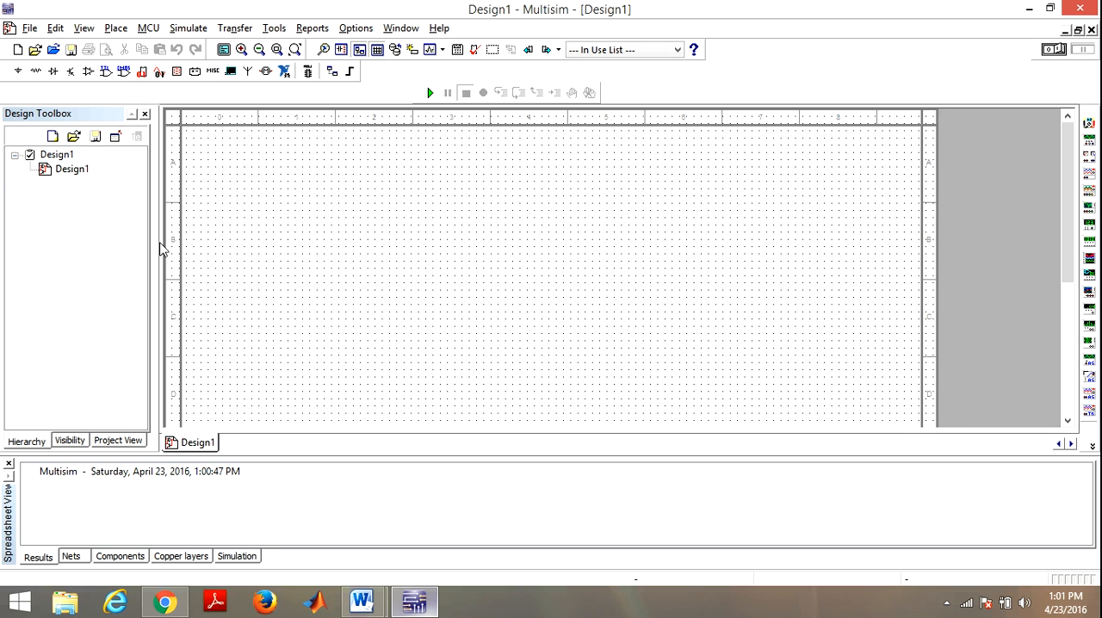
{"action": "left_click", "coordinate": [28, 28]}
{"action": "mouse_move", "coordinate": [47, 48]}
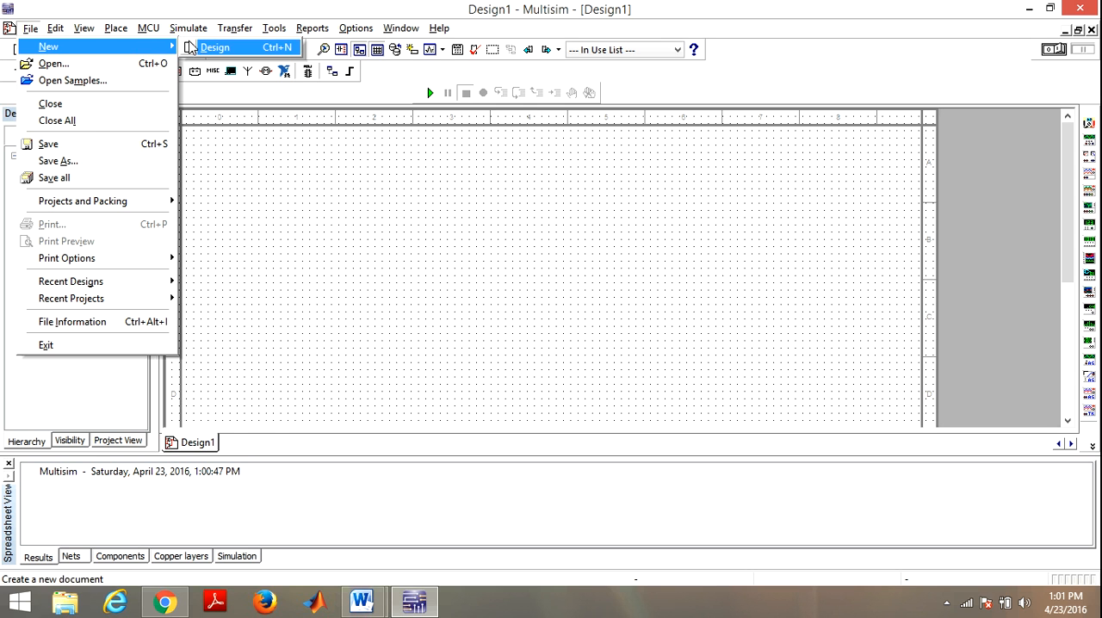
{"action": "left_click", "coordinate": [211, 47]}
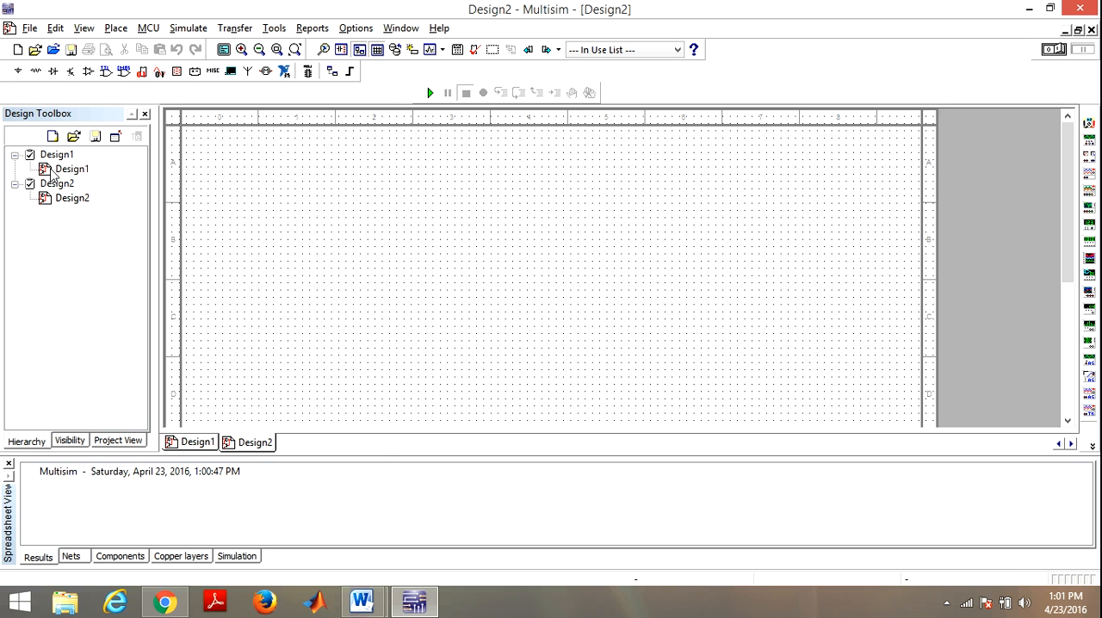
Step: Place a VCC supply from the Sources group near the upper-left corner of the sheet
{"action": "left_click", "coordinate": [14, 74]}
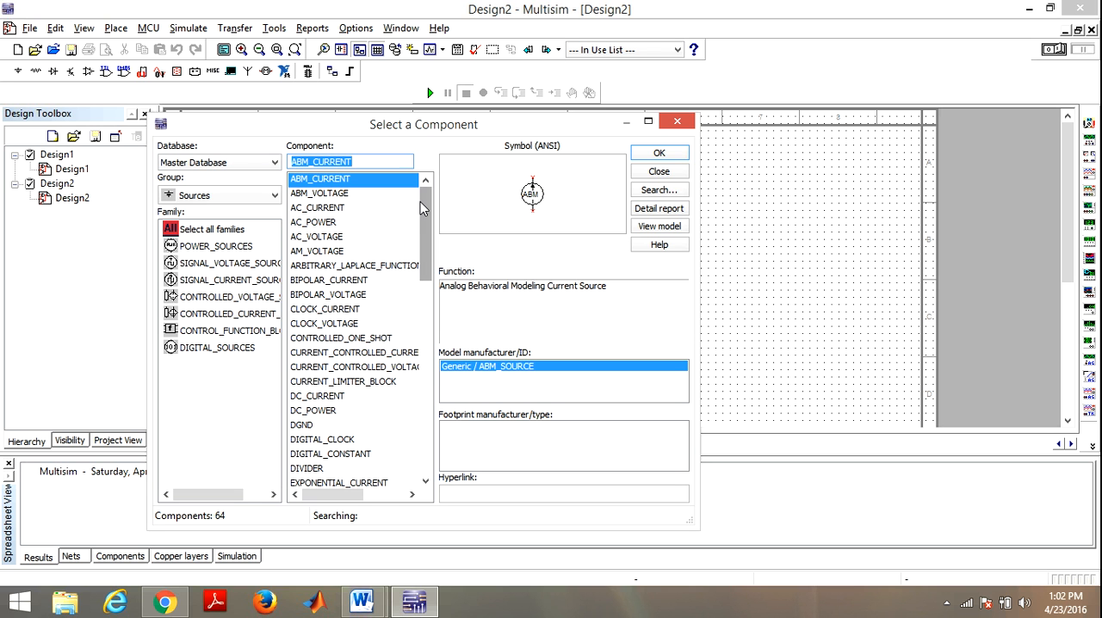
{"action": "left_click_drag", "start_coordinate": [420, 201], "coordinate": [442, 377]}
{"action": "left_click", "coordinate": [349, 315]}
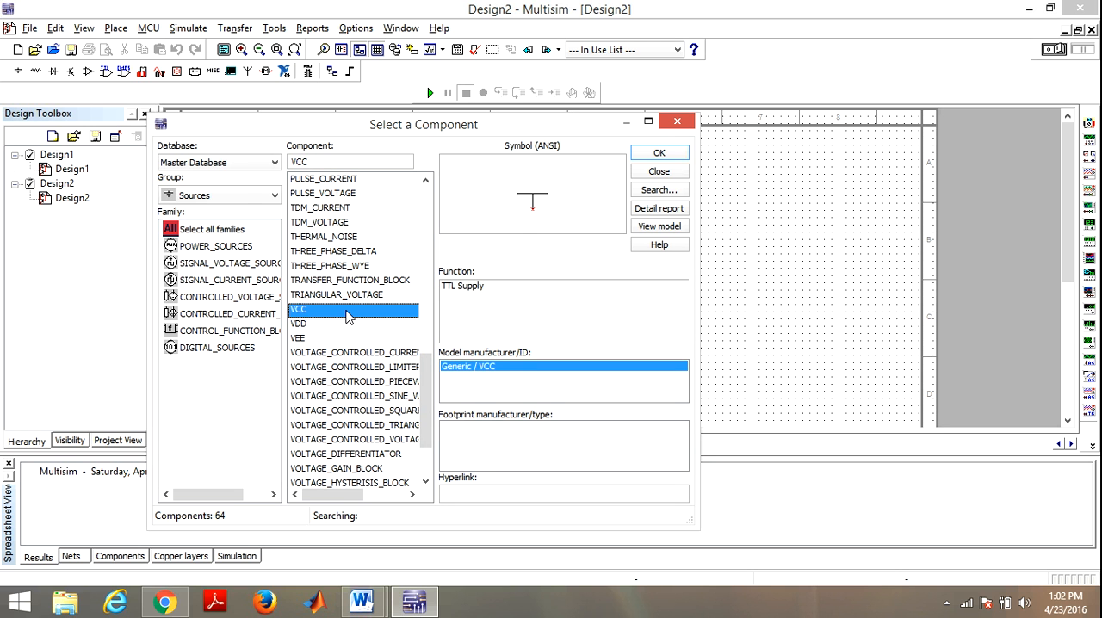
{"action": "left_click", "coordinate": [657, 156]}
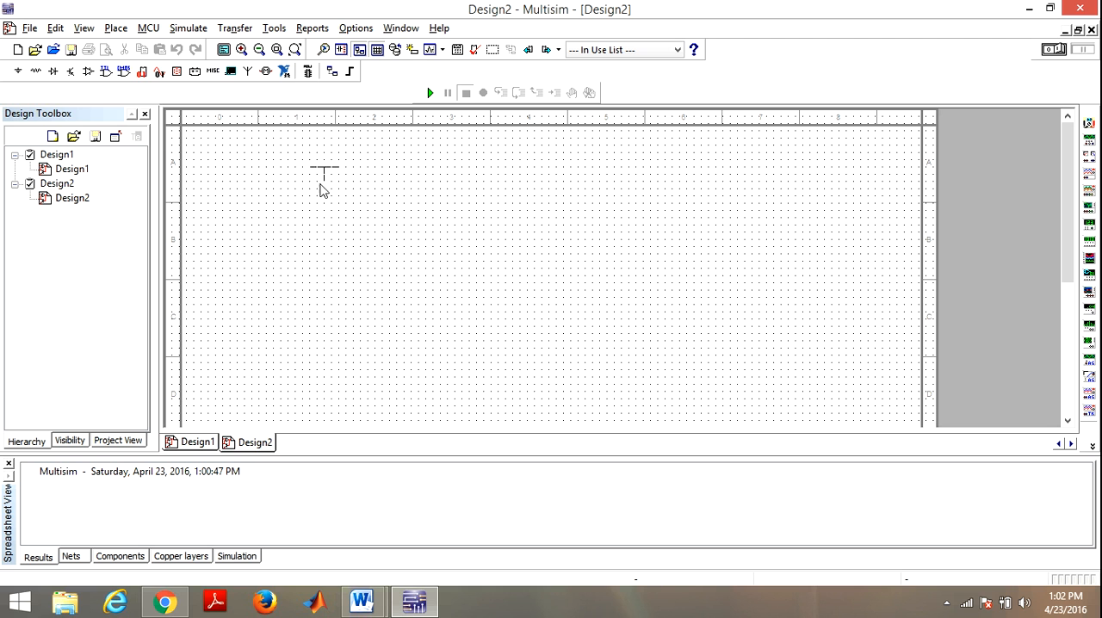
{"action": "left_click", "coordinate": [228, 152]}
{"action": "left_click", "coordinate": [226, 153]}
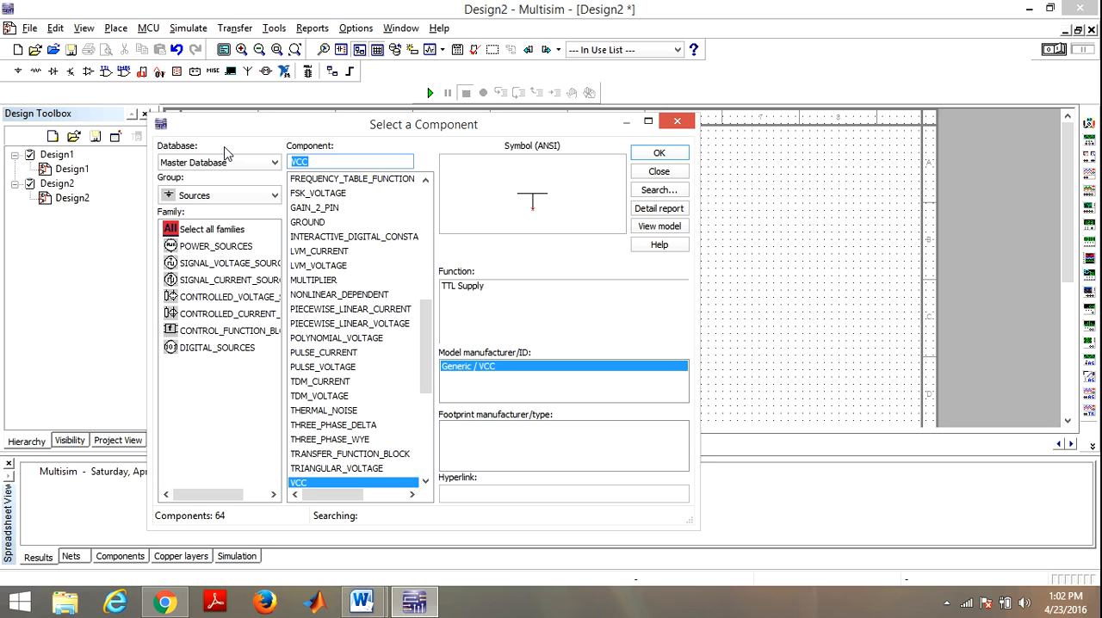
{"action": "left_click", "coordinate": [677, 120]}
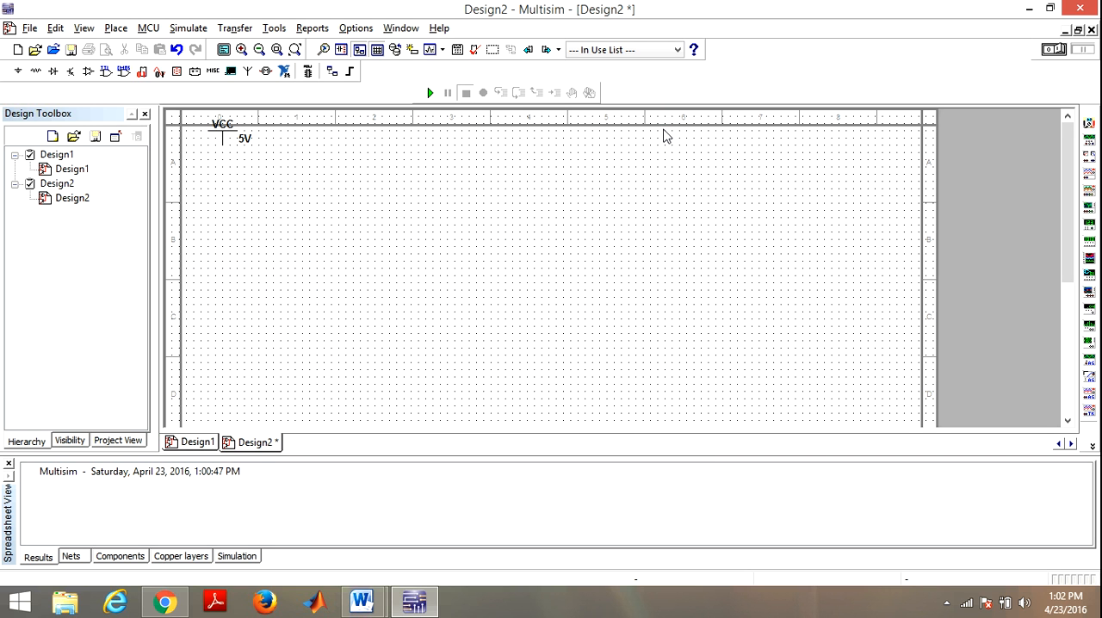
Step: Nudge the VCC supply down two steps so it sits inside the sheet border
{"action": "left_click", "coordinate": [222, 145]}
{"action": "key", "text": "Down"}
{"action": "key", "text": "Down"}
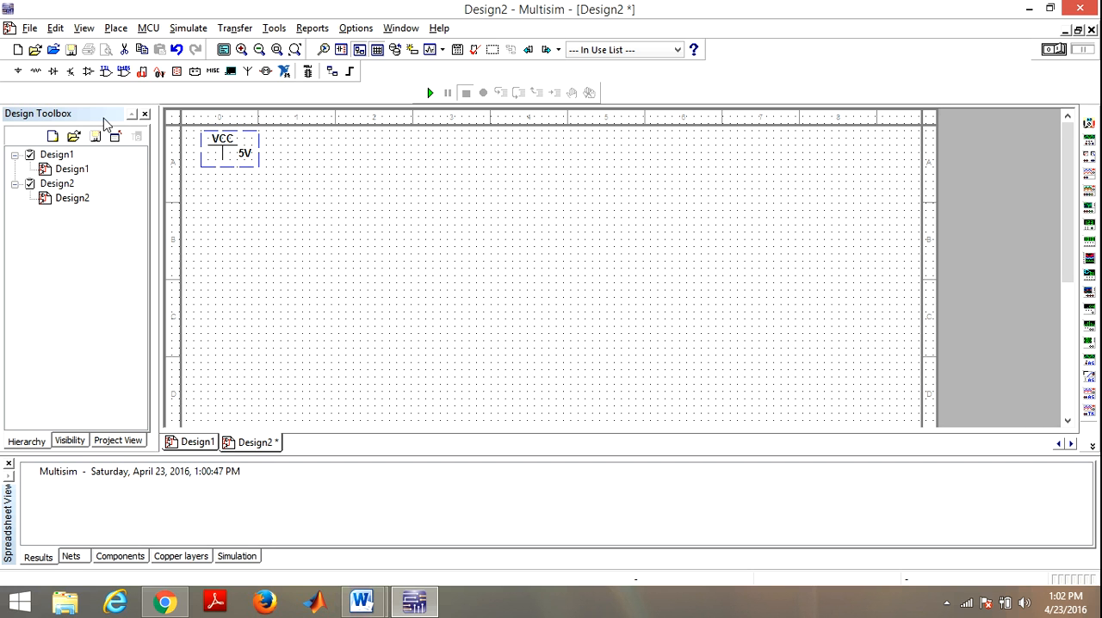
Step: Place a GROUND component from the Sources group well below the VCC supply
{"action": "left_click", "coordinate": [19, 72]}
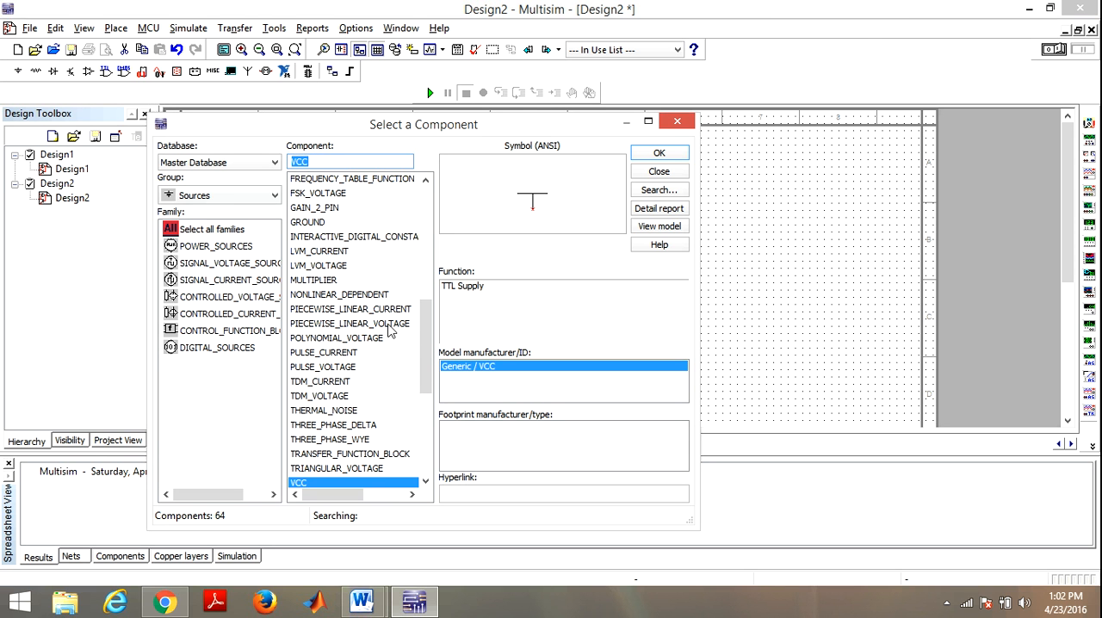
{"action": "mouse_move", "coordinate": [425, 332]}
{"action": "left_mouse_down"}
{"action": "mouse_move", "coordinate": [433, 433]}
{"action": "mouse_move", "coordinate": [417, 324]}
{"action": "left_mouse_up"}
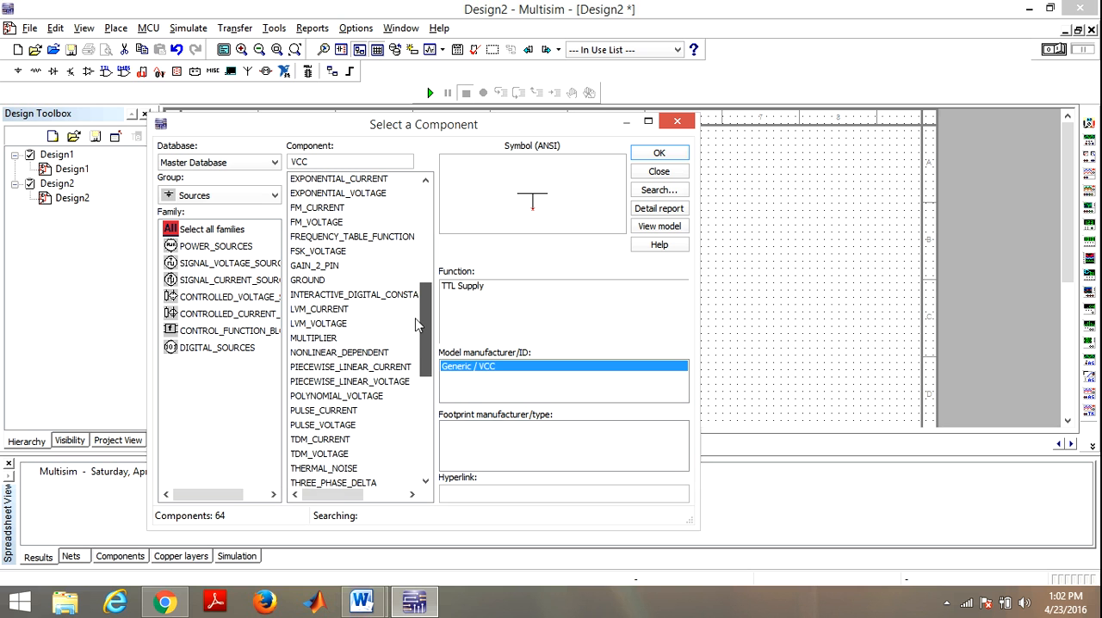
{"action": "left_click", "coordinate": [313, 281]}
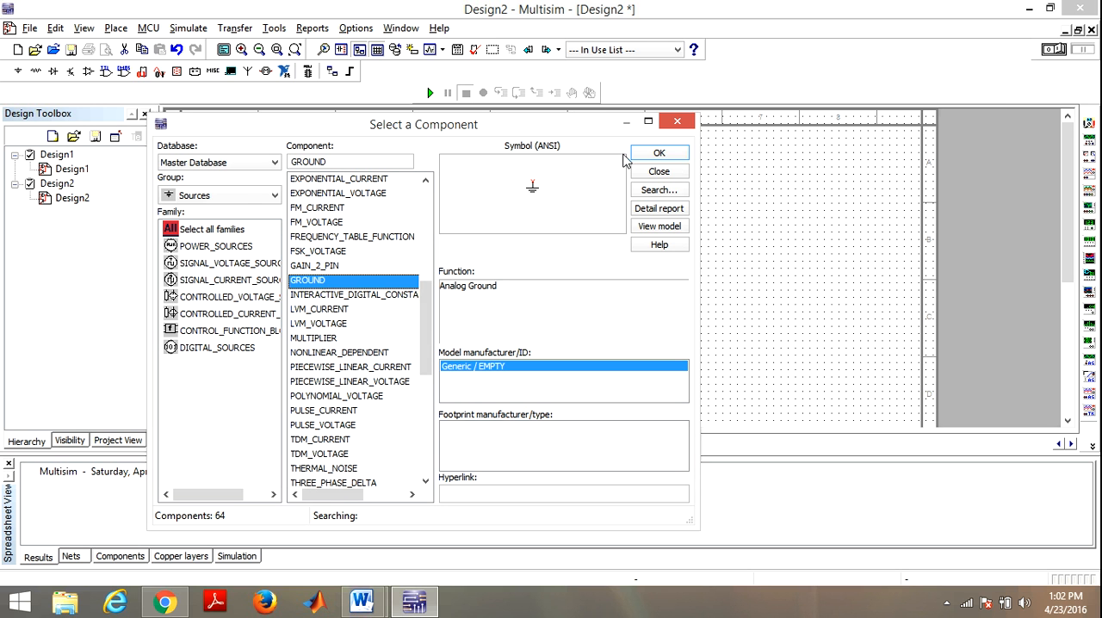
{"action": "left_click", "coordinate": [652, 155]}
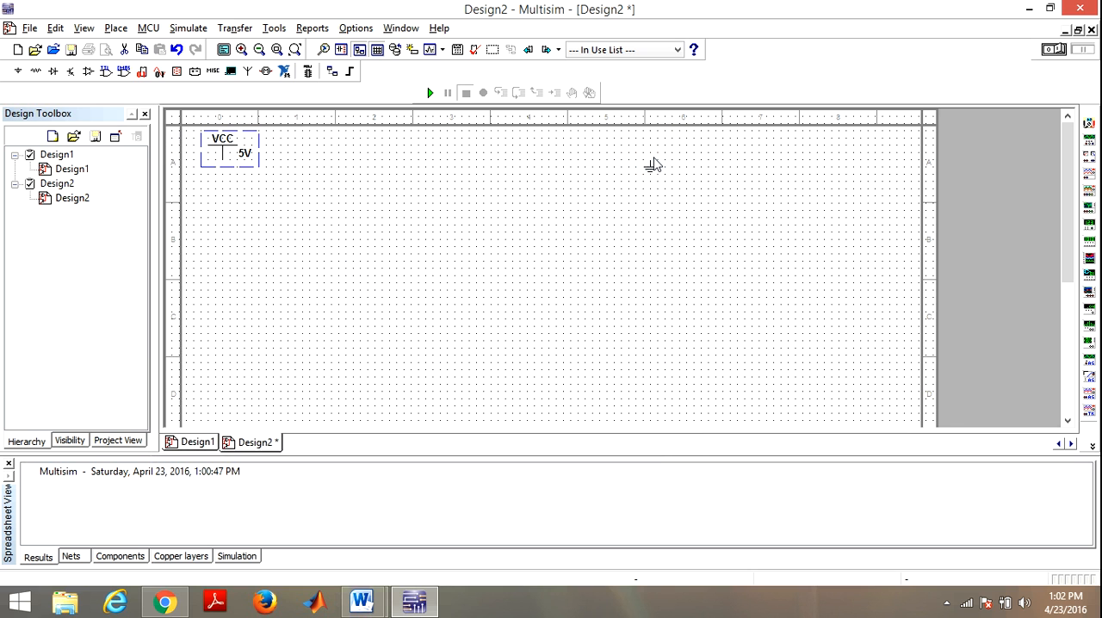
{"action": "left_click", "coordinate": [215, 353]}
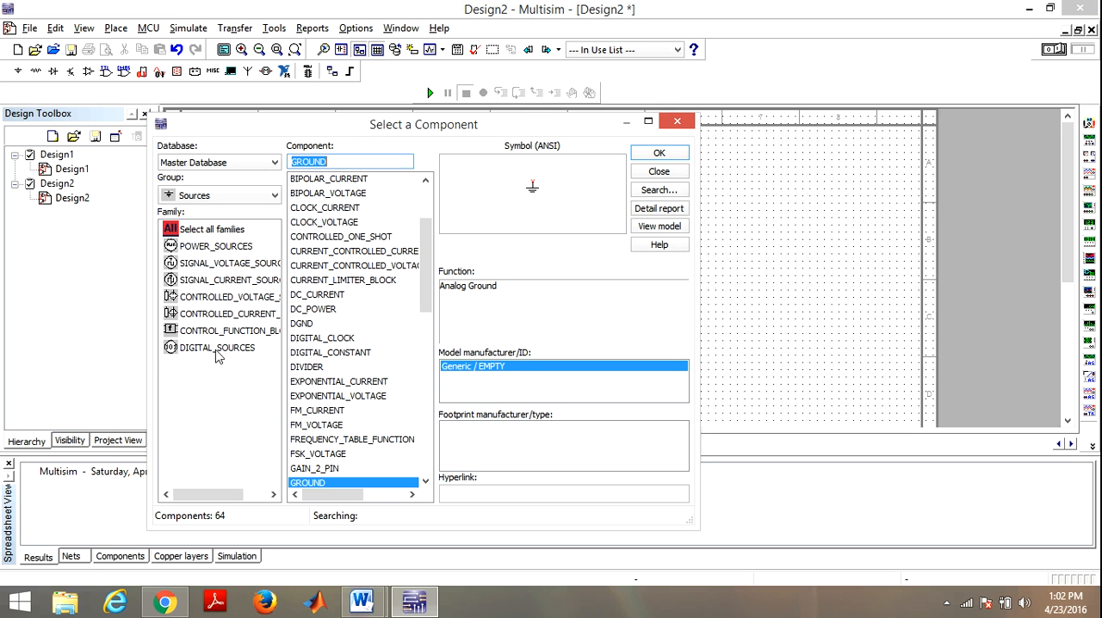
{"action": "left_click", "coordinate": [675, 123]}
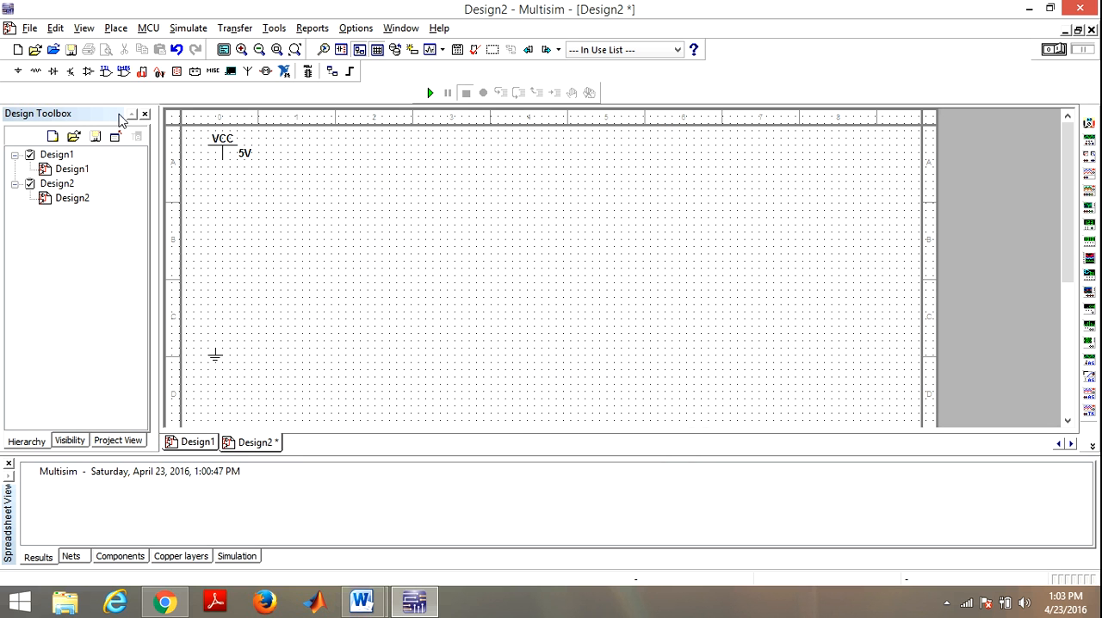
Step: Find SPDT in the Basic group's SWITCH family and place one switch just below and beside the VCC supply
{"action": "left_click", "coordinate": [37, 73]}
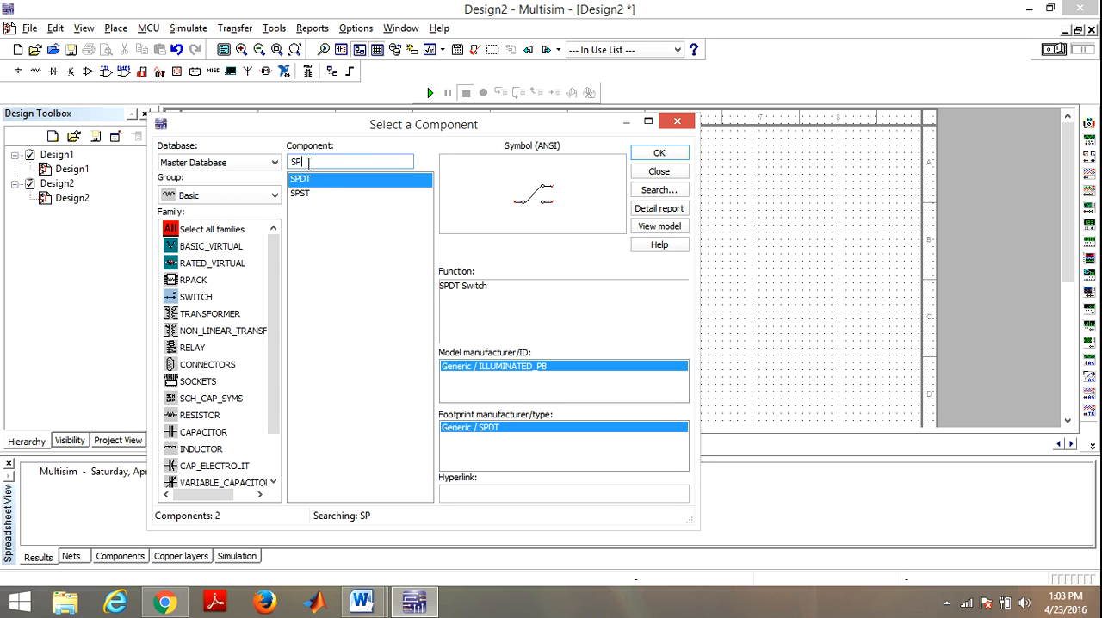
{"action": "key", "text": "BackSpace"}
{"action": "key", "text": "BackSpace"}
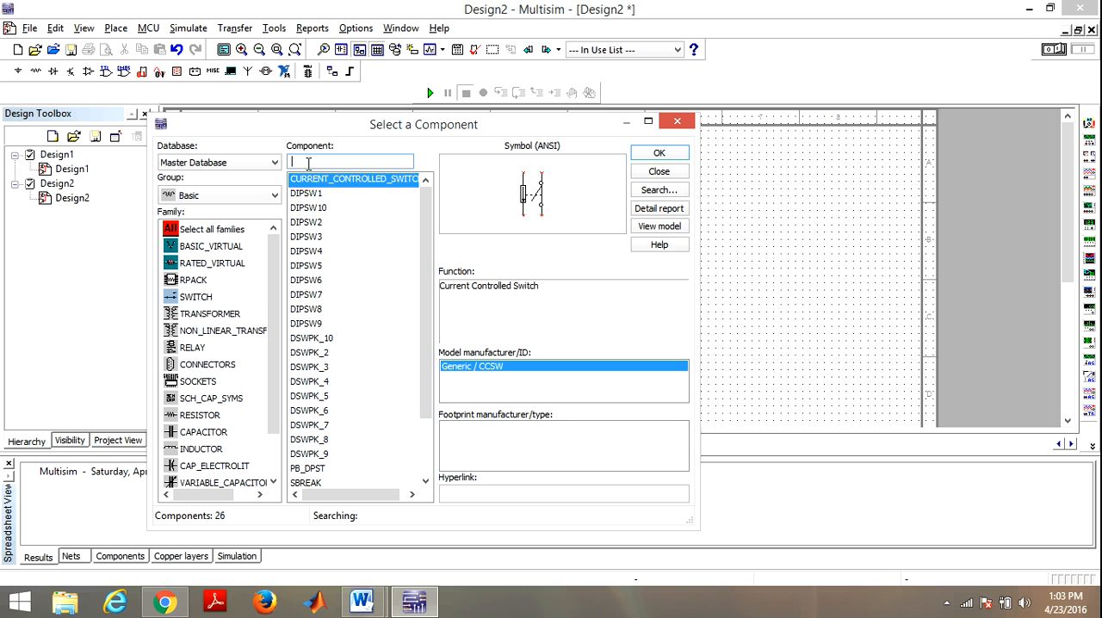
{"action": "left_click", "coordinate": [221, 299]}
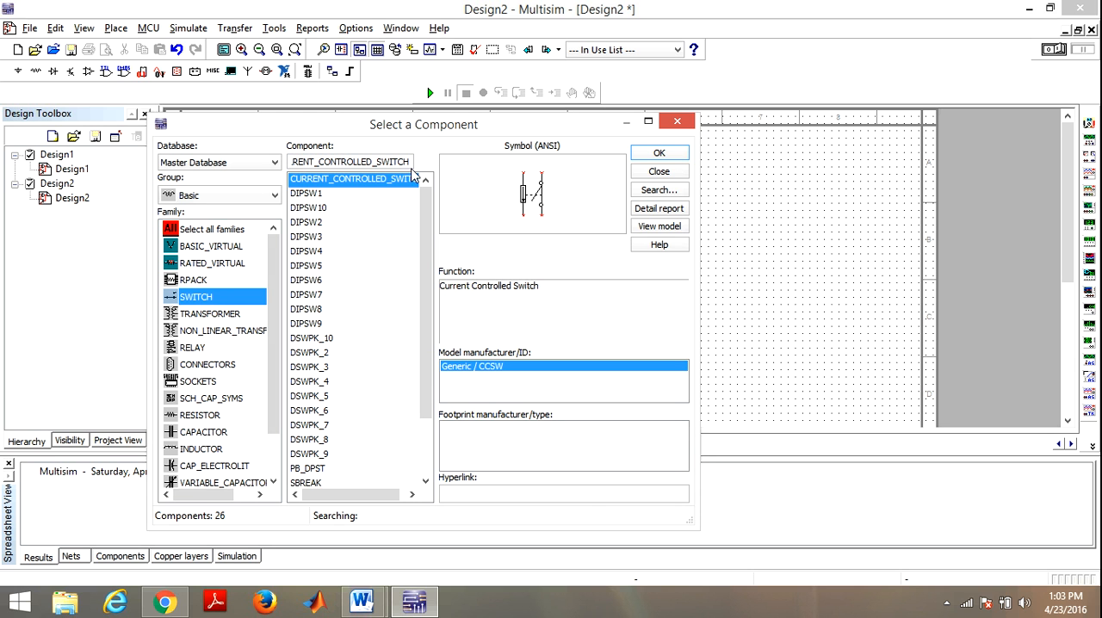
{"action": "left_click", "coordinate": [402, 161]}
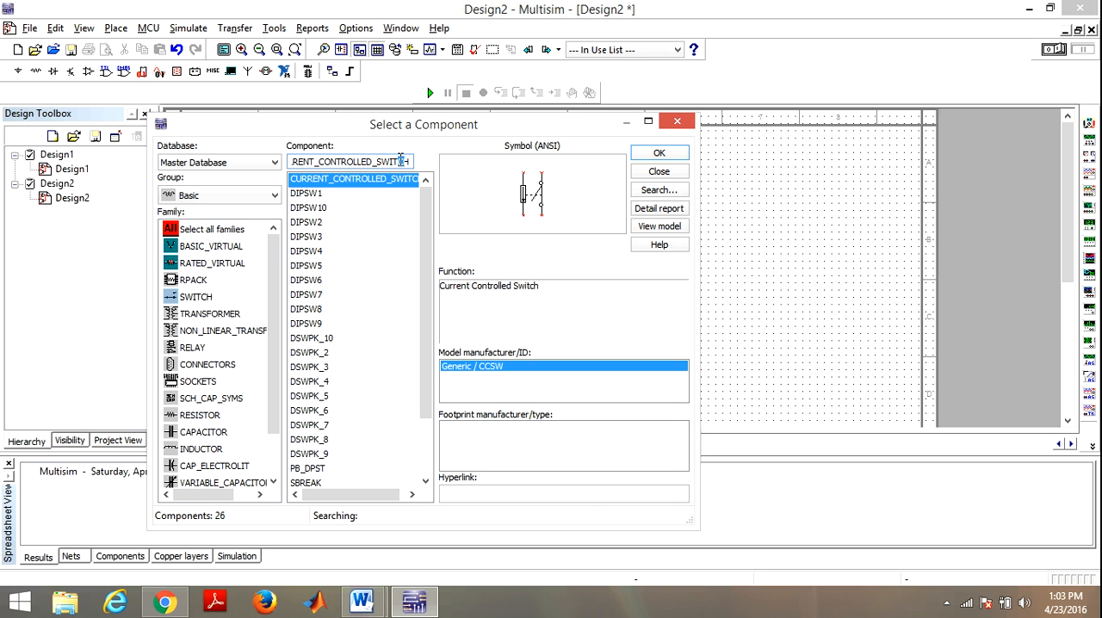
{"action": "key", "text": "BackSpace"}
{"action": "key", "text": "BackSpace"}
{"action": "key", "text": "BackSpace"}
{"action": "key", "text": "BackSpace"}
{"action": "key", "text": "BackSpace"}
{"action": "key", "text": "BackSpace"}
{"action": "key", "text": "BackSpace"}
{"action": "key", "text": "BackSpace"}
{"action": "key", "text": "BackSpace"}
{"action": "key", "text": "BackSpace"}
{"action": "key", "text": "BackSpace"}
{"action": "key", "text": "BackSpace"}
{"action": "key", "text": "BackSpace"}
{"action": "key", "text": "BackSpace"}
{"action": "key", "text": "BackSpace"}
{"action": "key", "text": "BackSpace"}
{"action": "key", "text": "BackSpace"}
{"action": "key", "text": "BackSpace"}
{"action": "key", "text": "BackSpace"}
{"action": "key", "text": "BackSpace"}
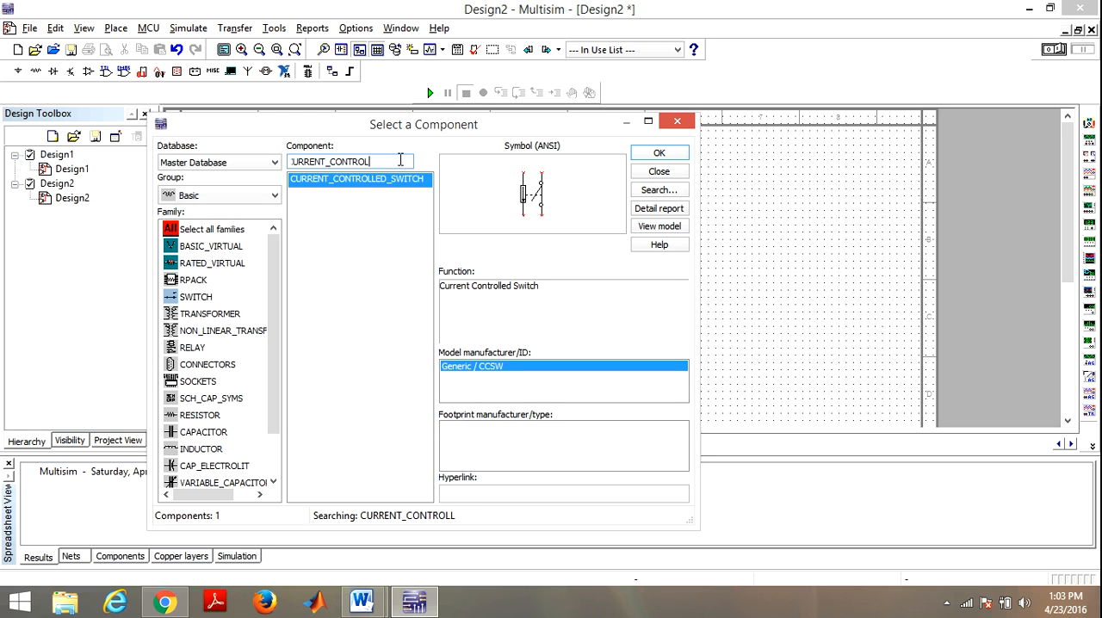
{"action": "type", "text": "S"}
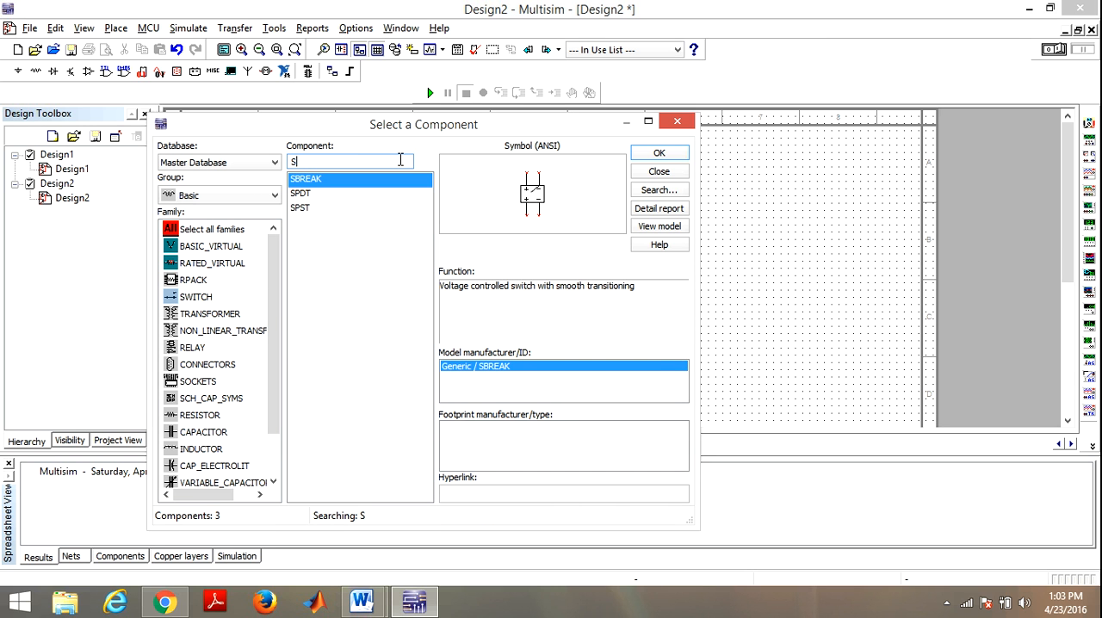
{"action": "left_click", "coordinate": [327, 193]}
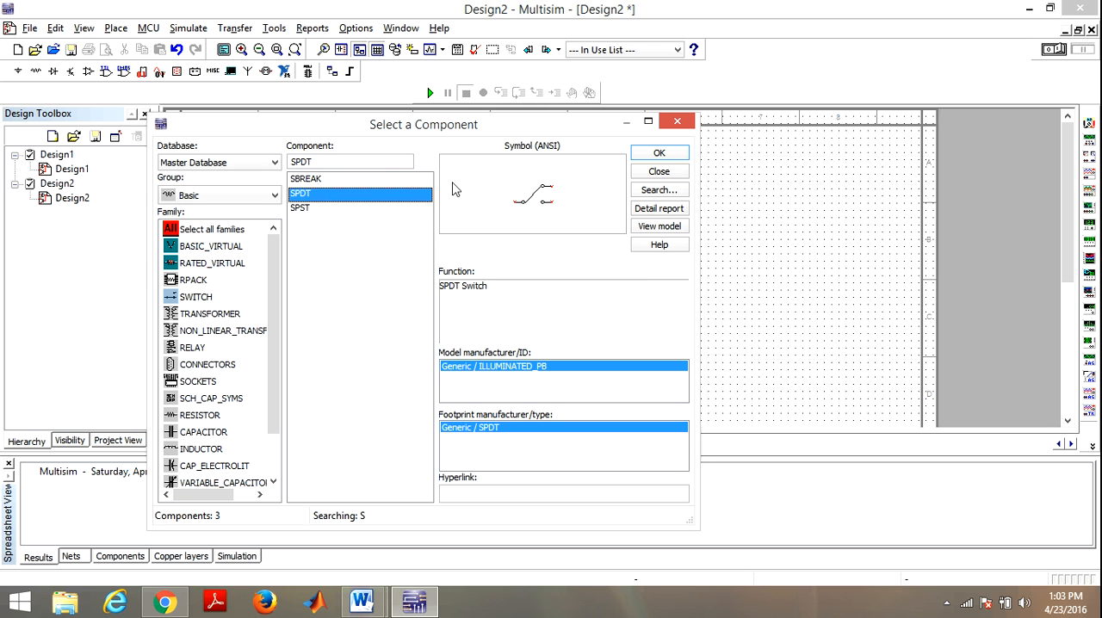
{"action": "left_click", "coordinate": [649, 154]}
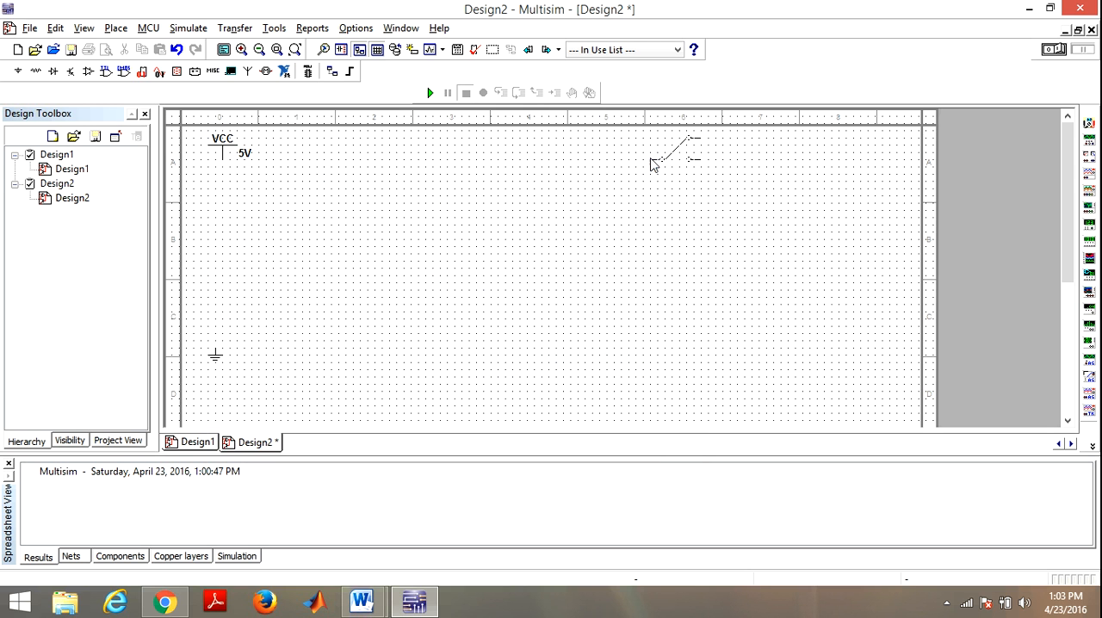
{"action": "left_click", "coordinate": [269, 200]}
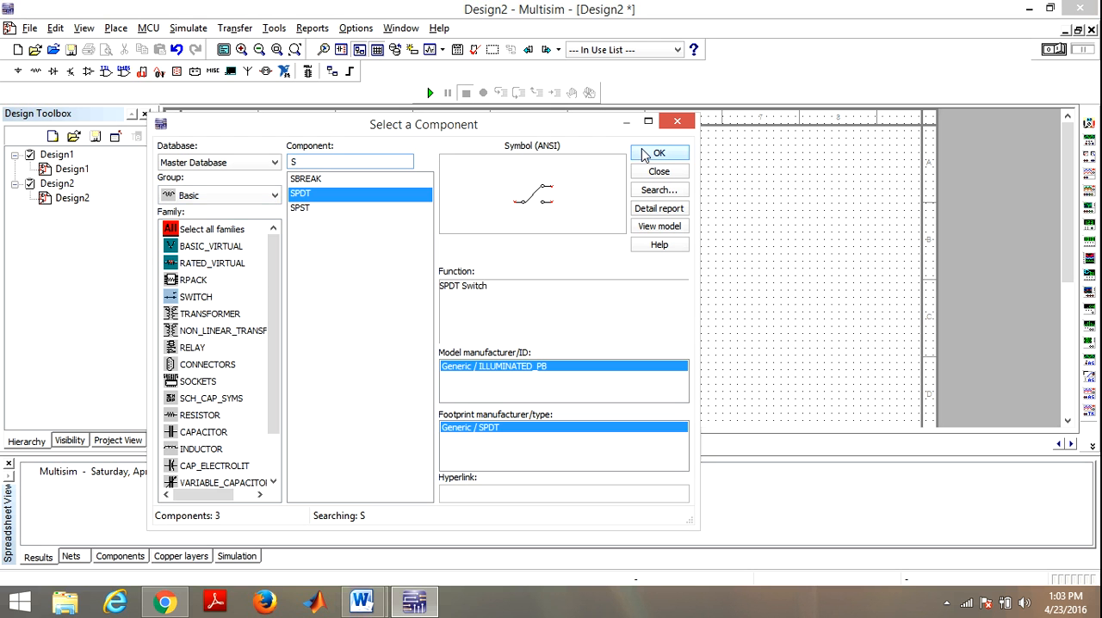
Step: Place a second SPDT switch below the first one and finish placing components
{"action": "left_click", "coordinate": [644, 153]}
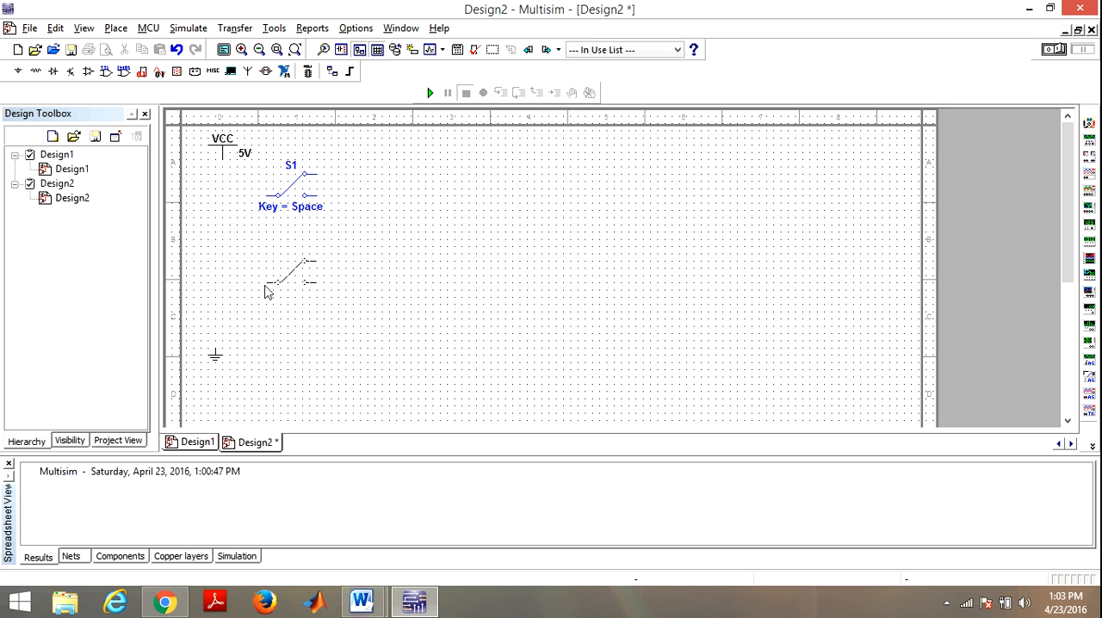
{"action": "left_click", "coordinate": [264, 290]}
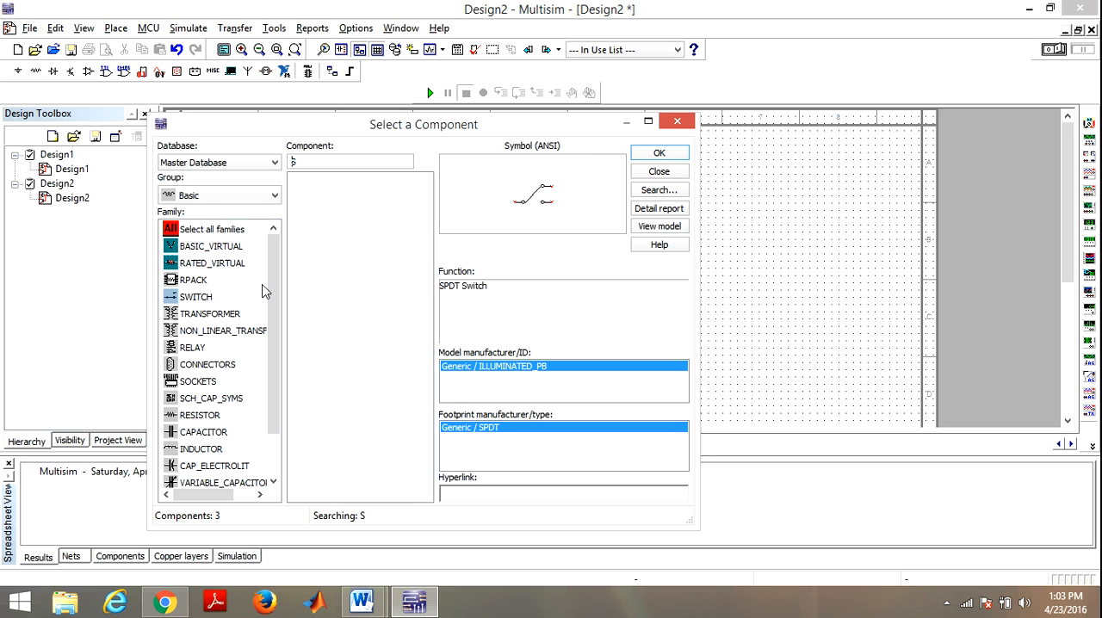
{"action": "left_click", "coordinate": [676, 123]}
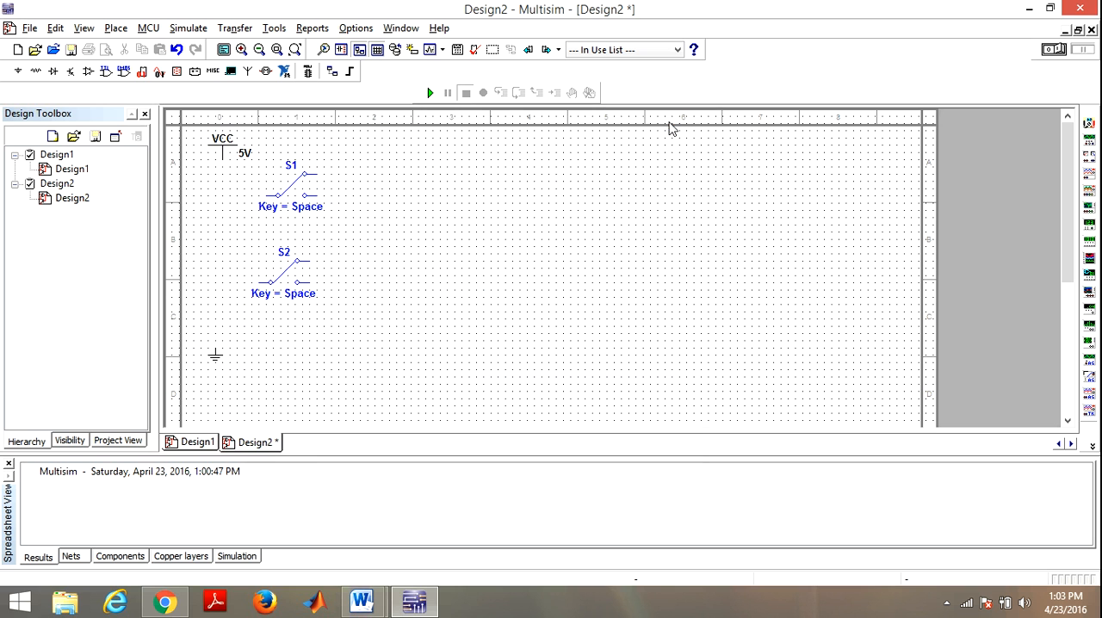
Step: Change the upper switch's reference designator (RefDes) to A
{"action": "double_click", "coordinate": [293, 168]}
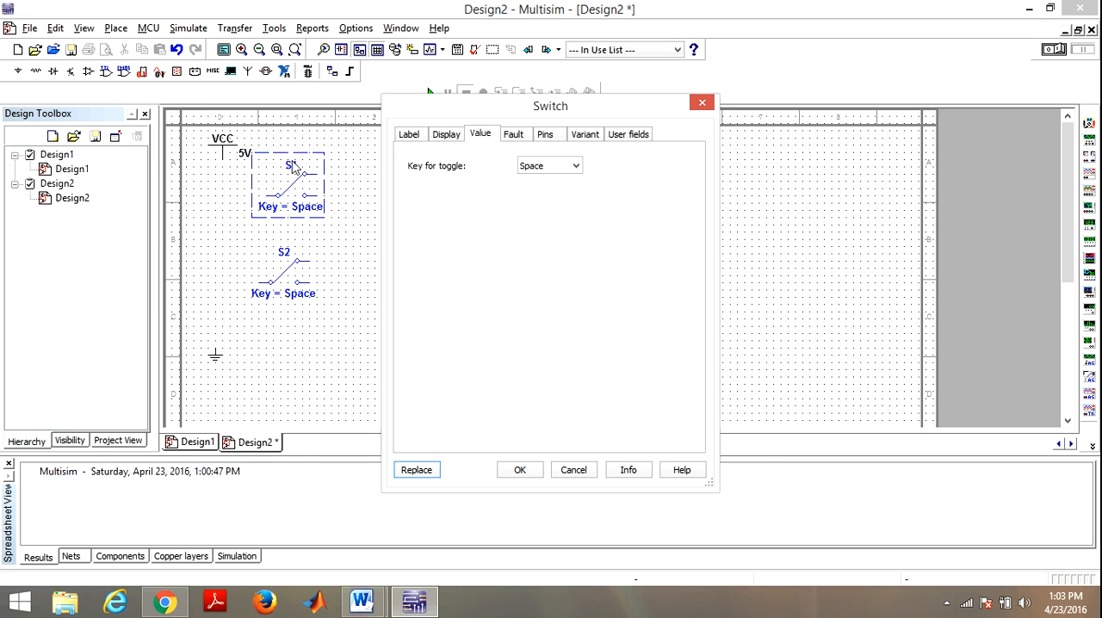
{"action": "left_click", "coordinate": [411, 135]}
{"action": "left_click_drag", "start_coordinate": [427, 179], "coordinate": [412, 186]}
{"action": "type", "text": "A"}
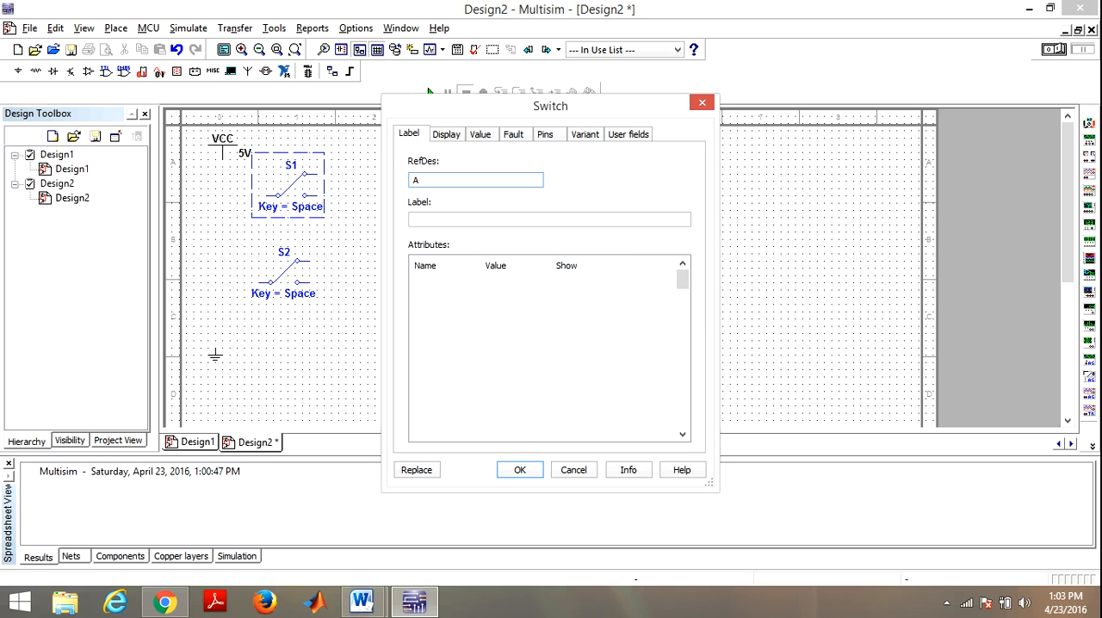
{"action": "left_click", "coordinate": [516, 468]}
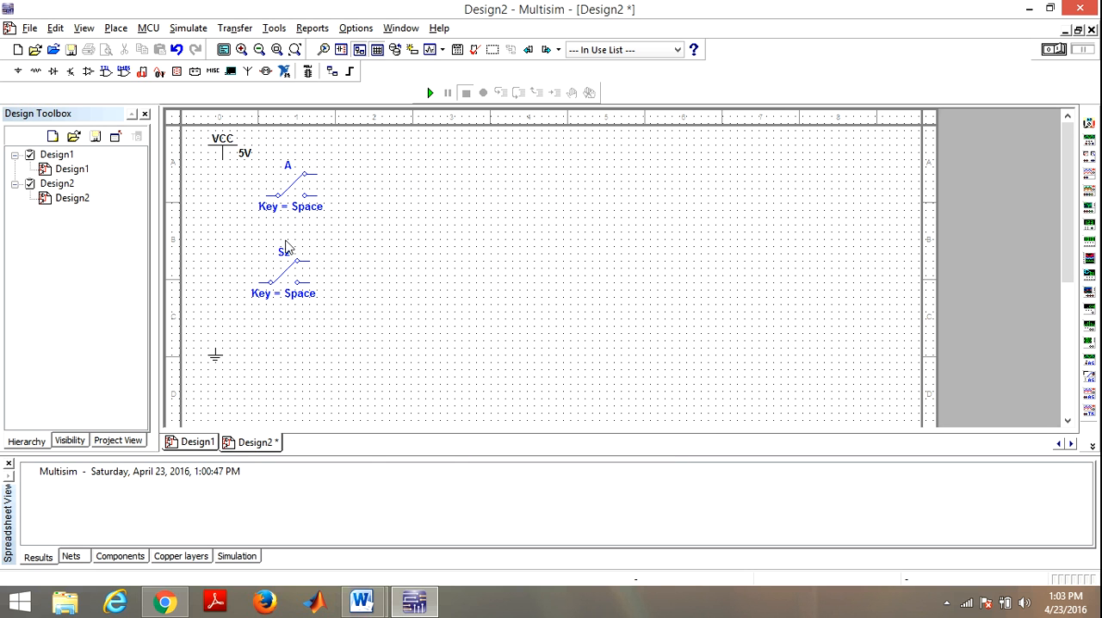
Step: Change the lower switch's reference designator (RefDes) to B
{"action": "double_click", "coordinate": [286, 257]}
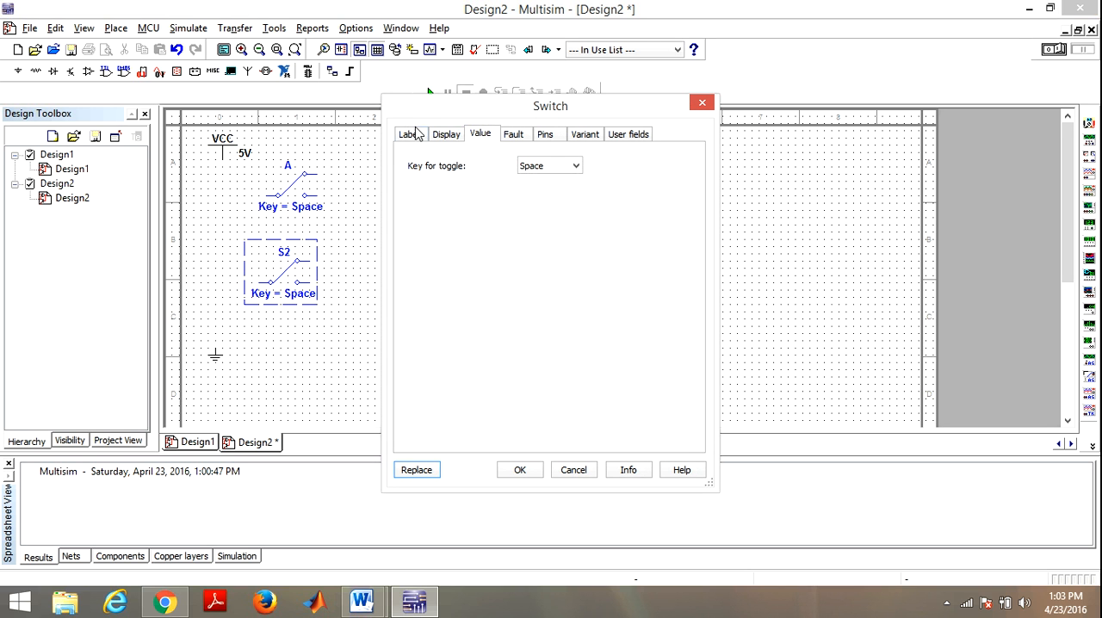
{"action": "left_click", "coordinate": [413, 138]}
{"action": "left_click_drag", "start_coordinate": [435, 180], "coordinate": [388, 186]}
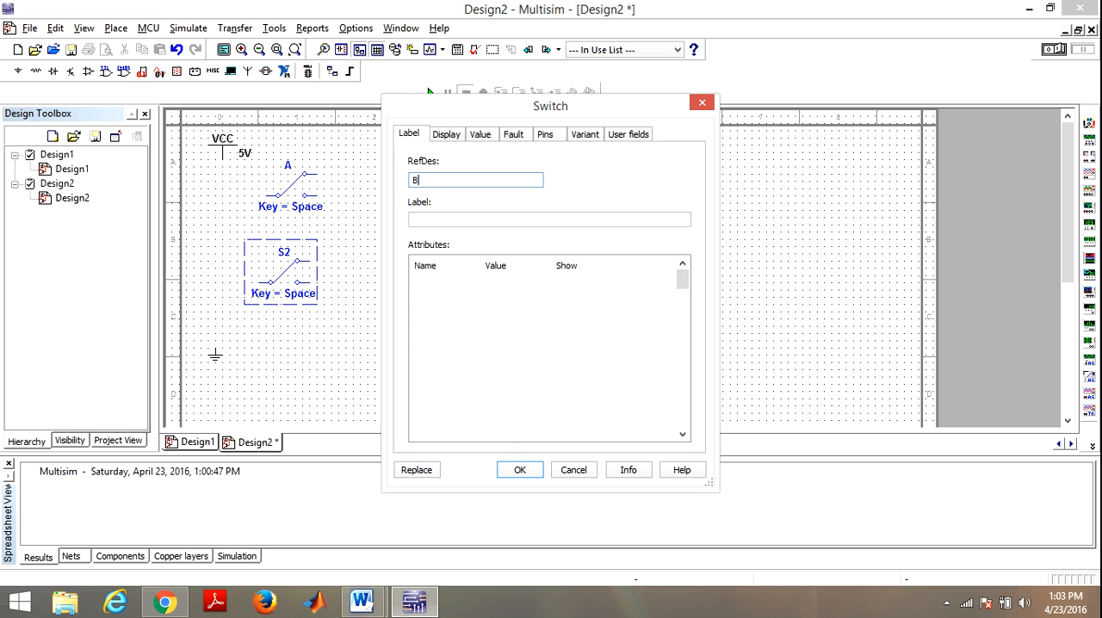
{"action": "type", "text": "B"}
{"action": "left_click", "coordinate": [519, 470]}
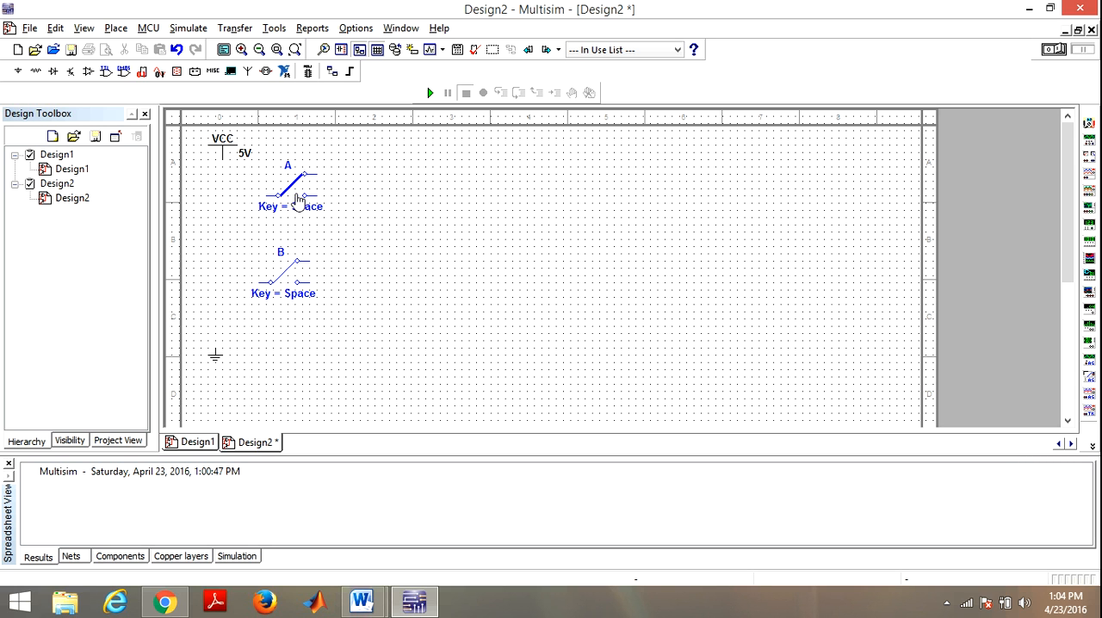
{"action": "left_click", "coordinate": [295, 189]}
{"action": "left_click", "coordinate": [297, 192]}
{"action": "left_click", "coordinate": [289, 290]}
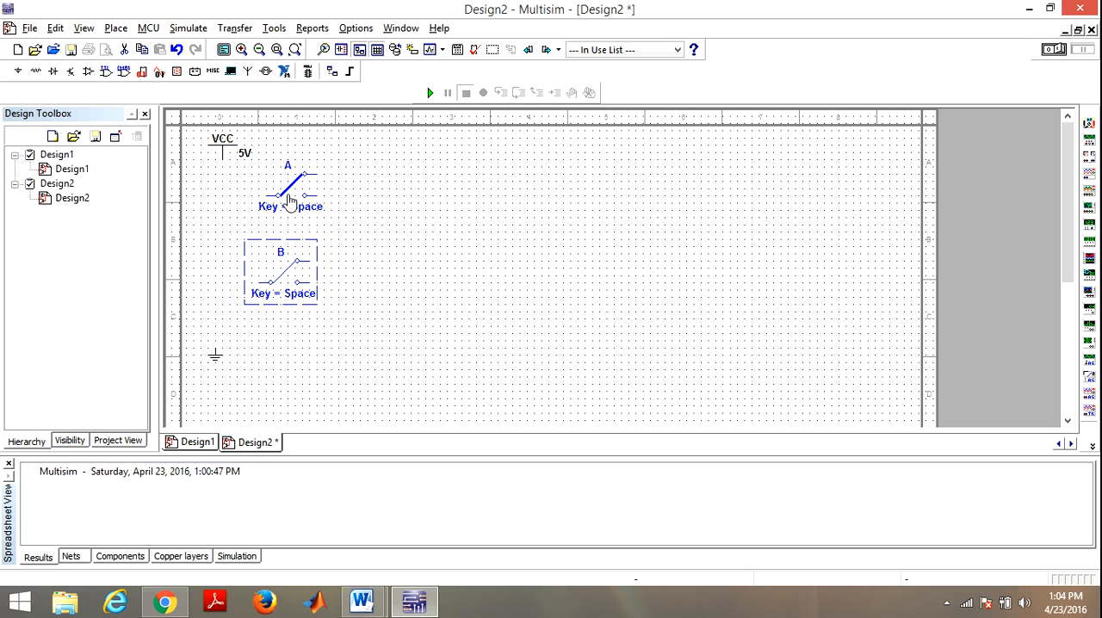
{"action": "left_click", "coordinate": [290, 201]}
Step: Flip switches A and B horizontally so that their two-contact sides face the VCC supply
{"action": "left_click", "coordinate": [320, 168]}
{"action": "right_click", "coordinate": [308, 177]}
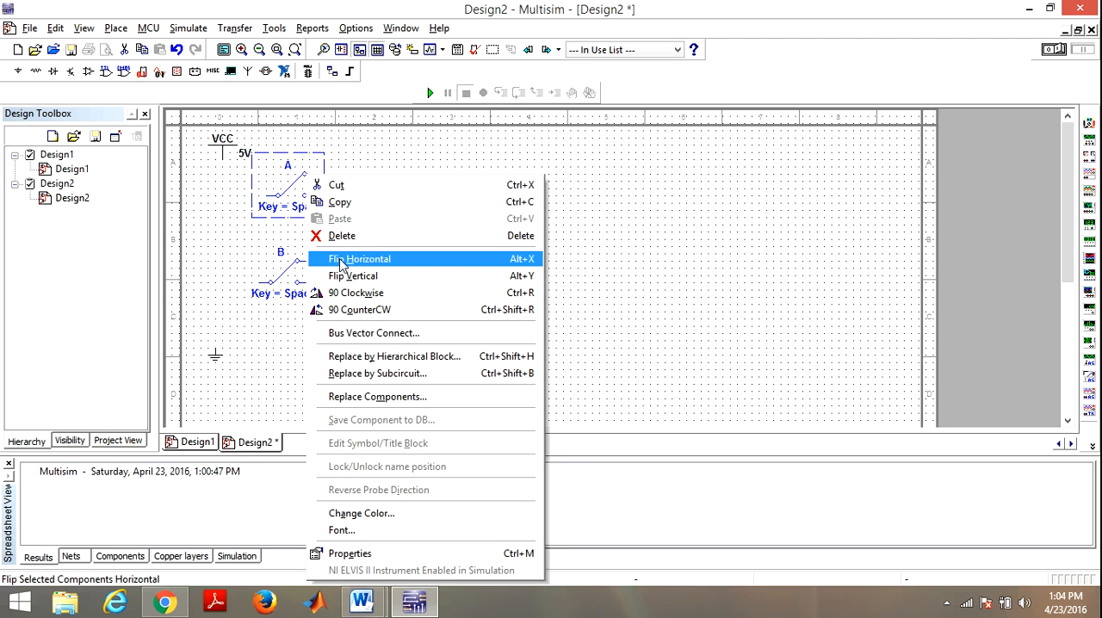
{"action": "left_click", "coordinate": [340, 259]}
{"action": "left_click", "coordinate": [296, 273]}
{"action": "right_click", "coordinate": [295, 274]}
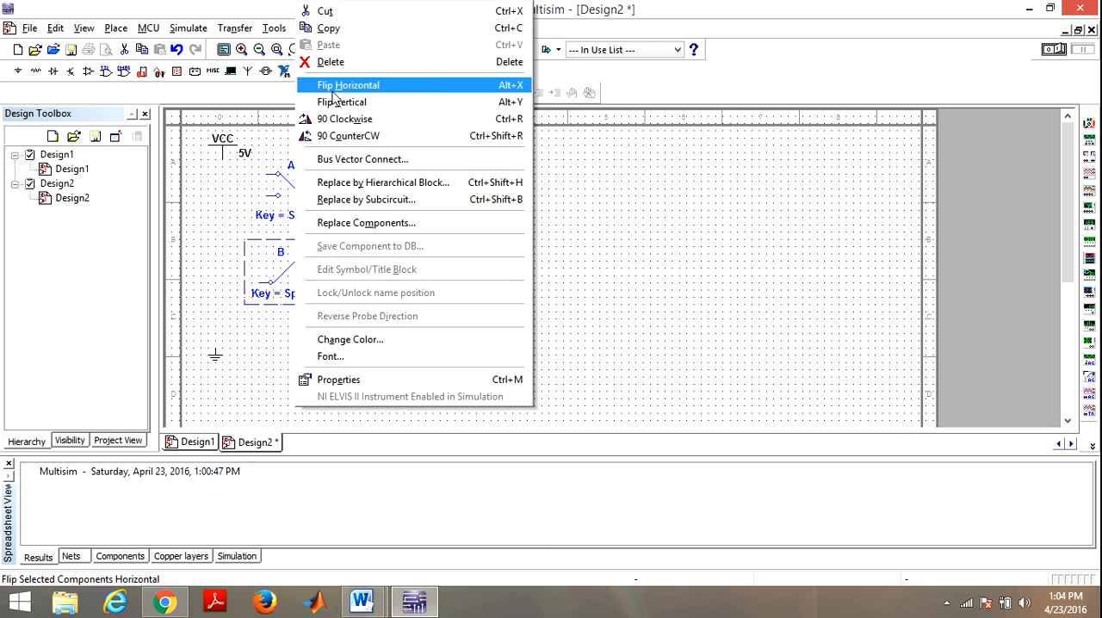
{"action": "left_click", "coordinate": [333, 91]}
Step: Toggle switches B and A so that both rest on their lower contacts
{"action": "left_click", "coordinate": [291, 283]}
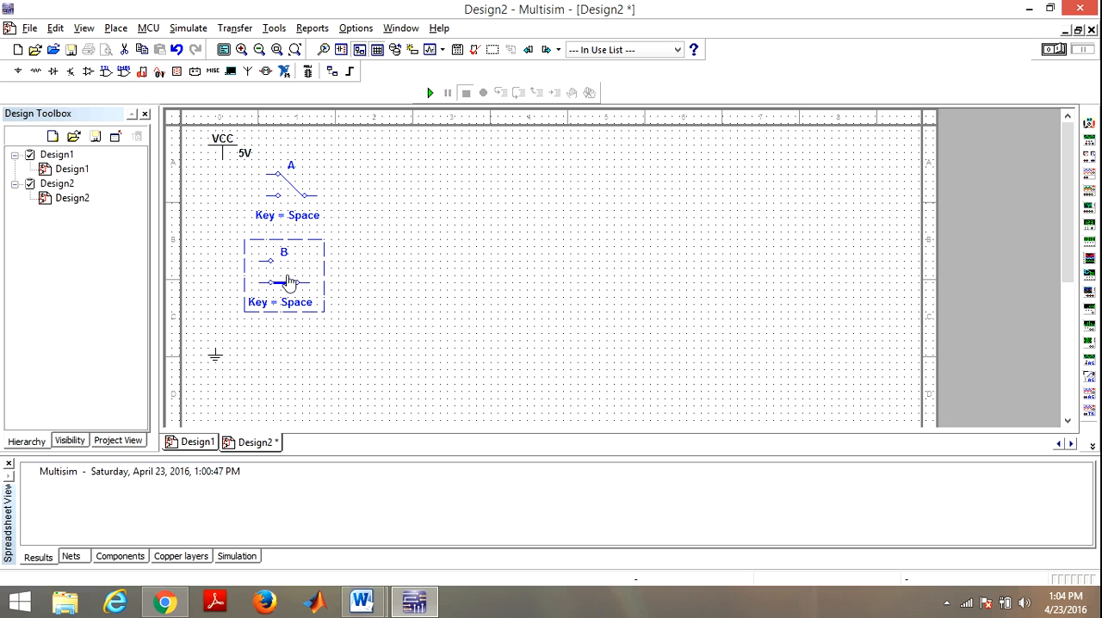
{"action": "left_click", "coordinate": [297, 196]}
{"action": "left_click", "coordinate": [298, 197]}
{"action": "left_click", "coordinate": [297, 198]}
{"action": "left_click", "coordinate": [297, 198]}
{"action": "left_click", "coordinate": [296, 199]}
{"action": "left_click", "coordinate": [292, 201]}
{"action": "left_click", "coordinate": [291, 198]}
{"action": "left_click", "coordinate": [336, 291]}
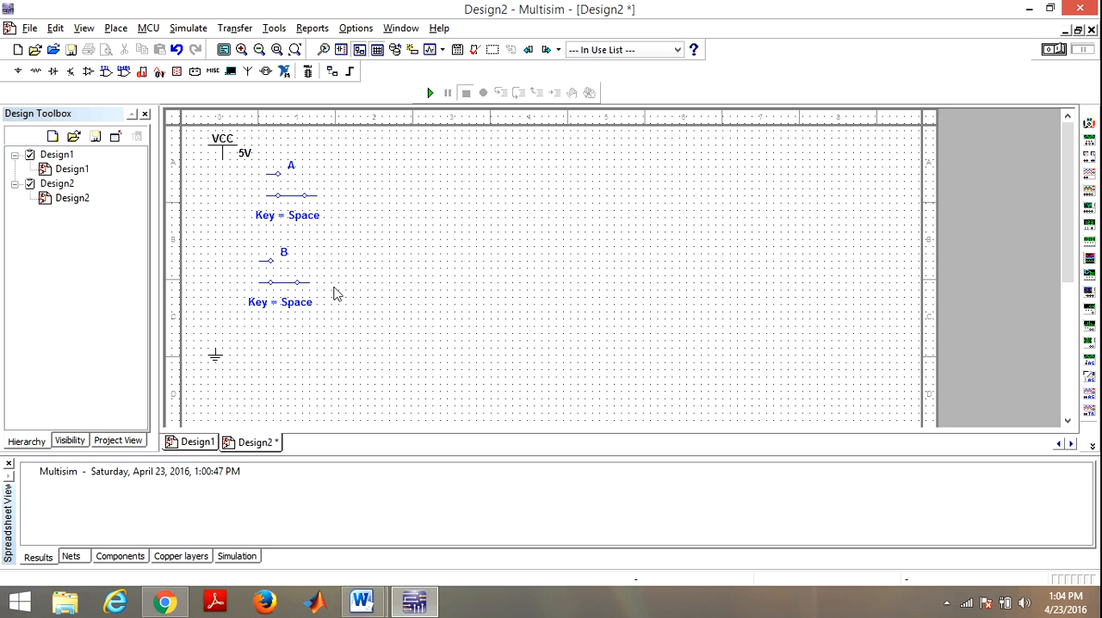
Step: Wire the upper contacts of switches A and B to the VCC supply
{"action": "left_click", "coordinate": [267, 171]}
{"action": "left_click", "coordinate": [220, 166]}
{"action": "left_click", "coordinate": [235, 254]}
{"action": "left_click", "coordinate": [221, 177]}
Step: Wire the lower contacts of switches B and A to the ground symbol
{"action": "left_click", "coordinate": [258, 283]}
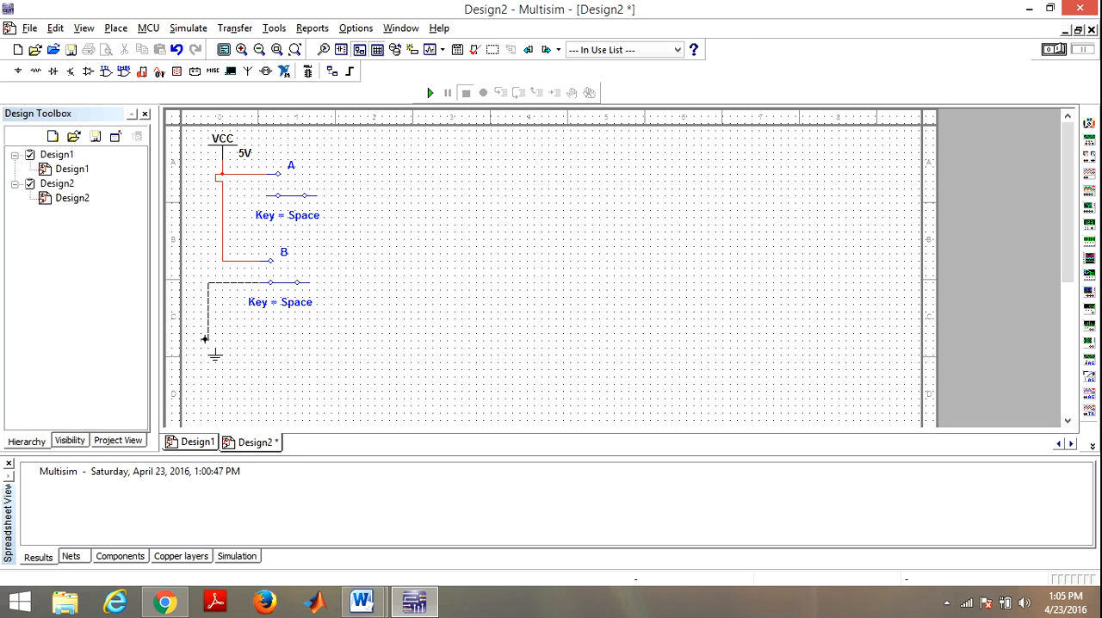
{"action": "left_click", "coordinate": [215, 351]}
{"action": "left_click", "coordinate": [269, 195]}
{"action": "left_click", "coordinate": [237, 285]}
Step: Toggle switches A and B between their VCC and ground contacts, leaving both on ground
{"action": "left_click", "coordinate": [287, 200]}
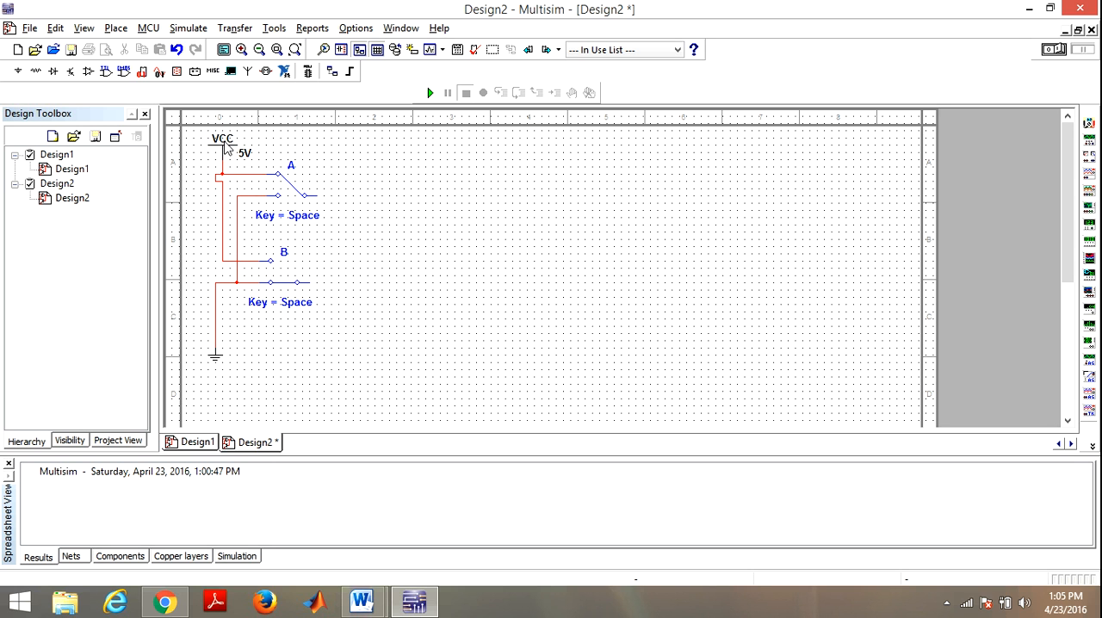
{"action": "left_click", "coordinate": [283, 285]}
{"action": "left_click", "coordinate": [283, 287]}
{"action": "left_click", "coordinate": [297, 194]}
{"action": "left_click", "coordinate": [291, 281]}
{"action": "left_click", "coordinate": [289, 284]}
{"action": "left_click", "coordinate": [289, 283]}
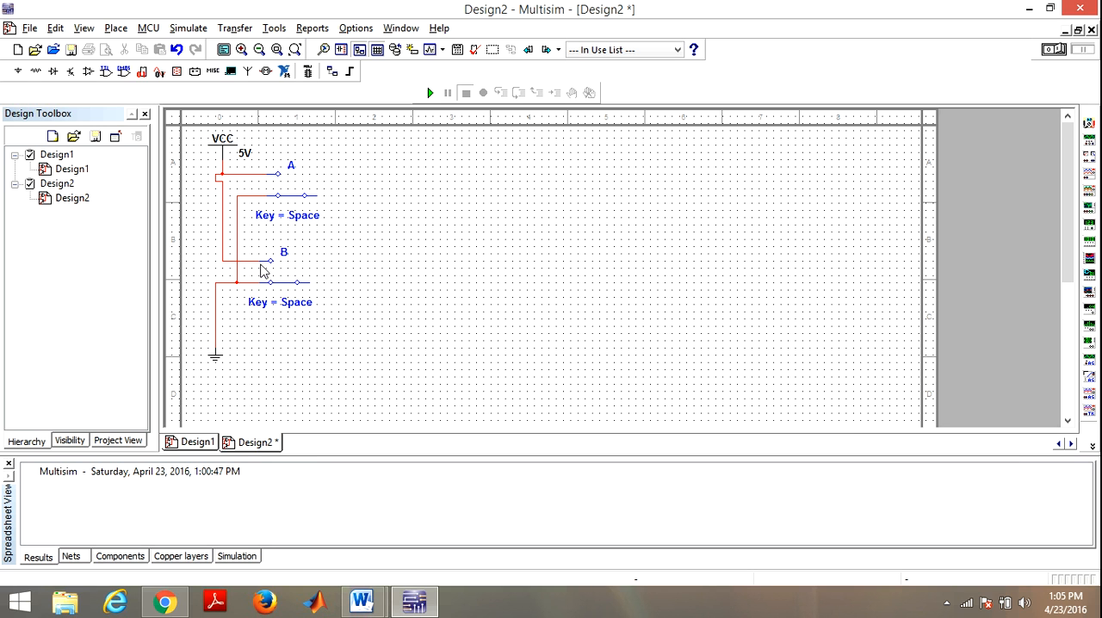
Step: Find the 7408J quad 2-input AND gate among the TTL components
{"action": "left_click", "coordinate": [105, 71]}
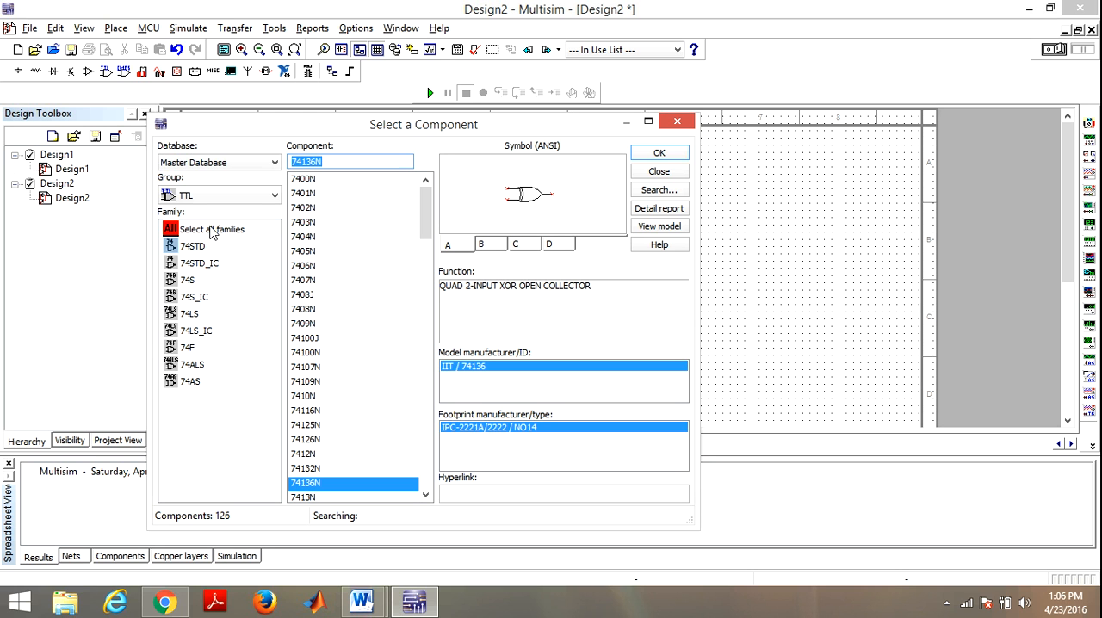
{"action": "left_click", "coordinate": [314, 183]}
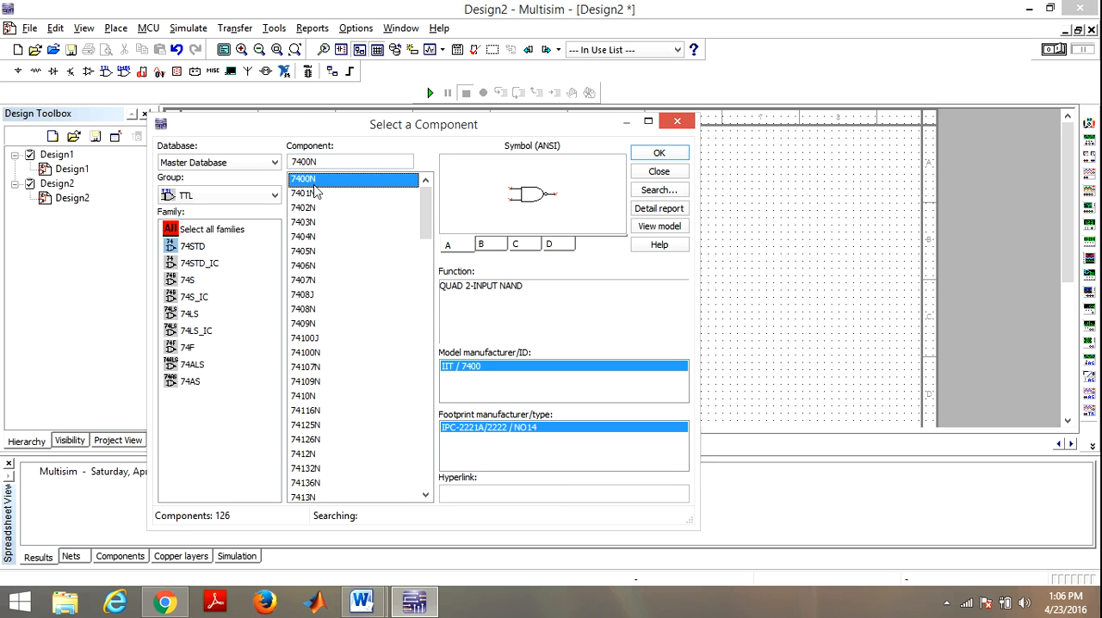
{"action": "key", "text": "Down"}
{"action": "key", "text": "Down"}
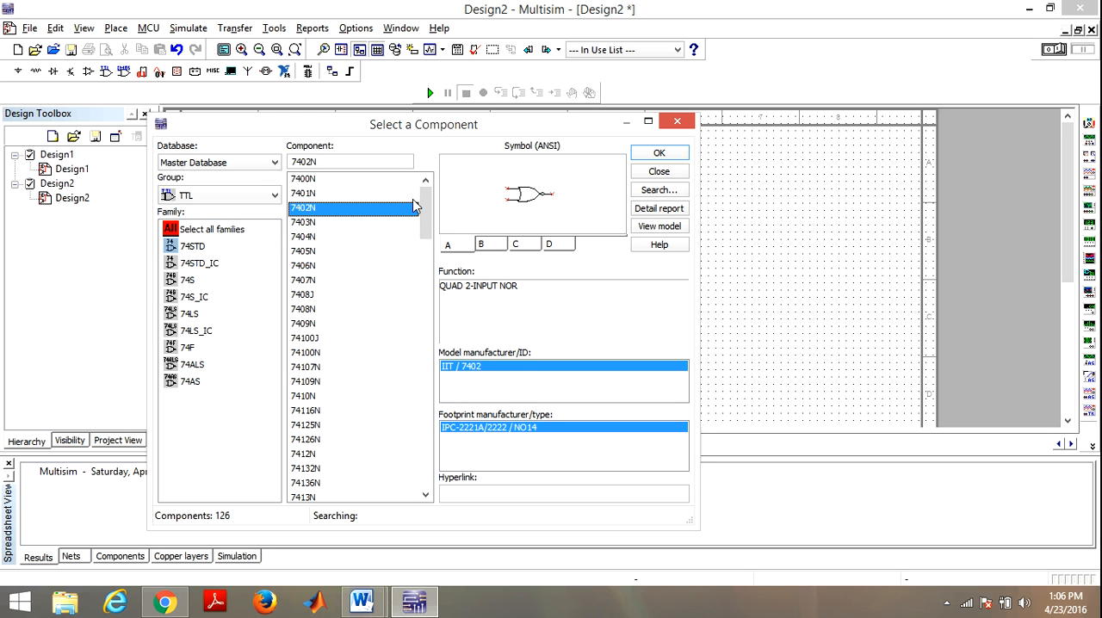
{"action": "key", "text": "Down"}
{"action": "key", "text": "Down"}
{"action": "key", "text": "Down"}
{"action": "key", "text": "Down"}
{"action": "key", "text": "Down"}
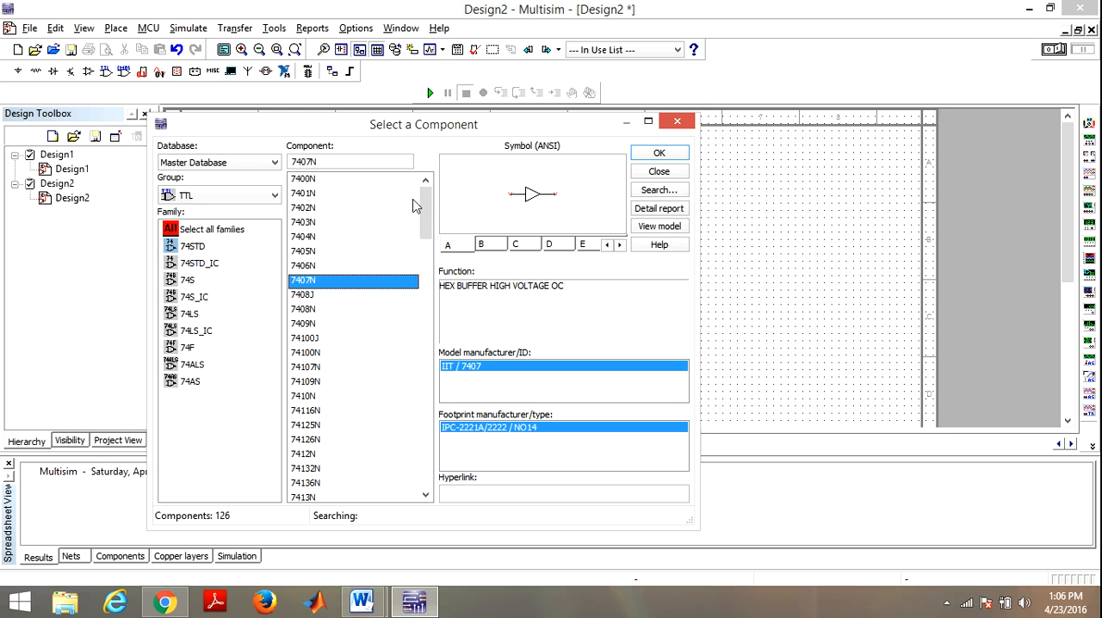
{"action": "key", "text": "Down"}
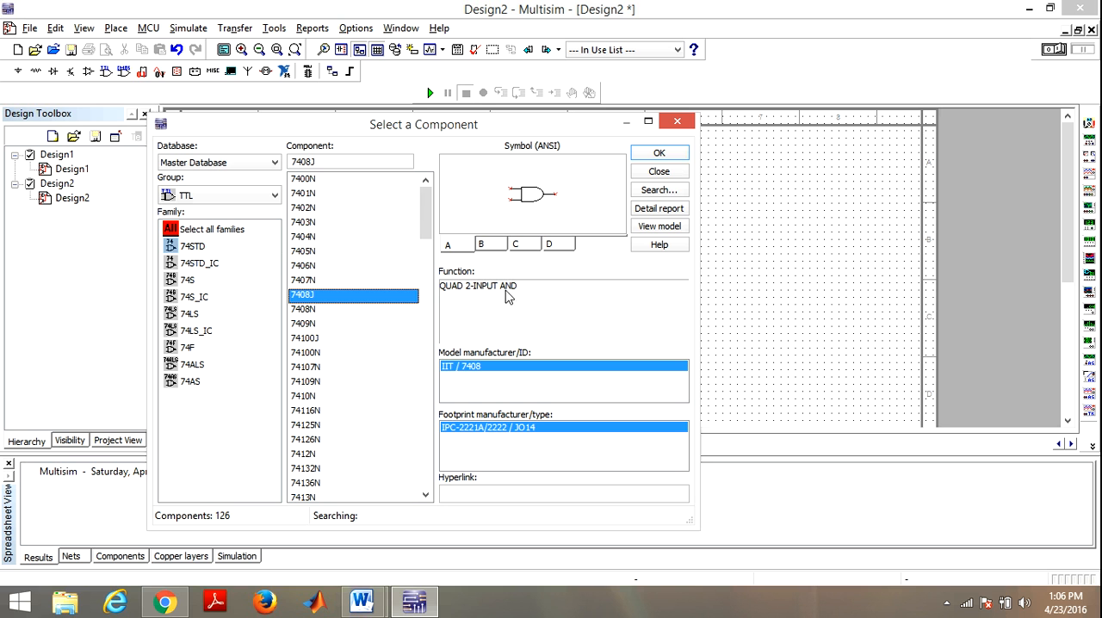
Step: Place section A of the 7408J AND gate to the right of the switches and finish placing components
{"action": "left_click", "coordinate": [658, 153]}
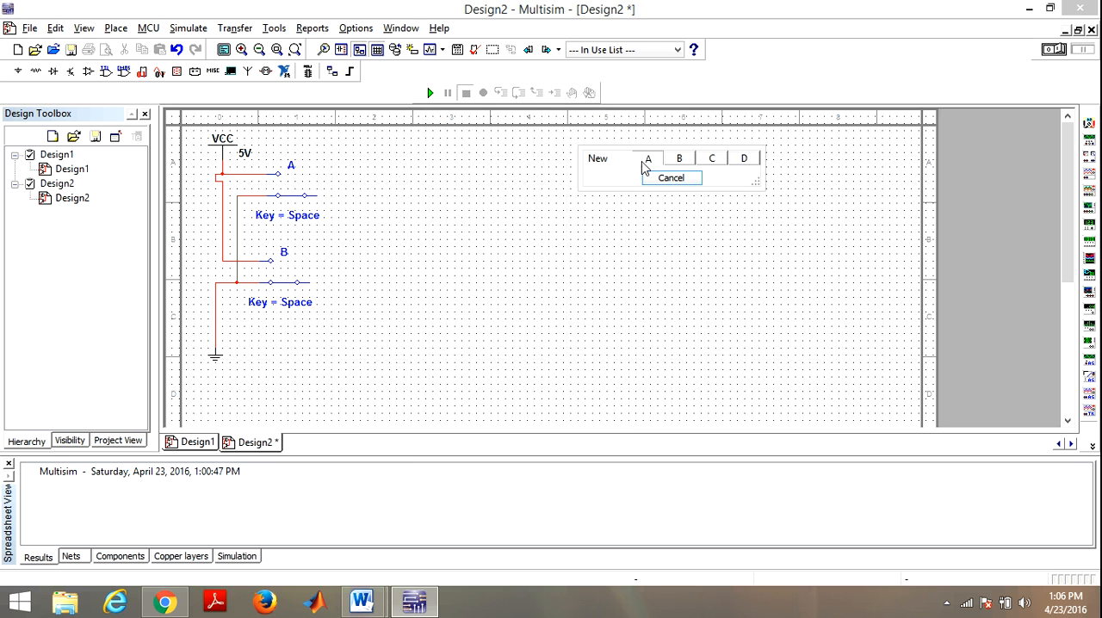
{"action": "left_click", "coordinate": [645, 164]}
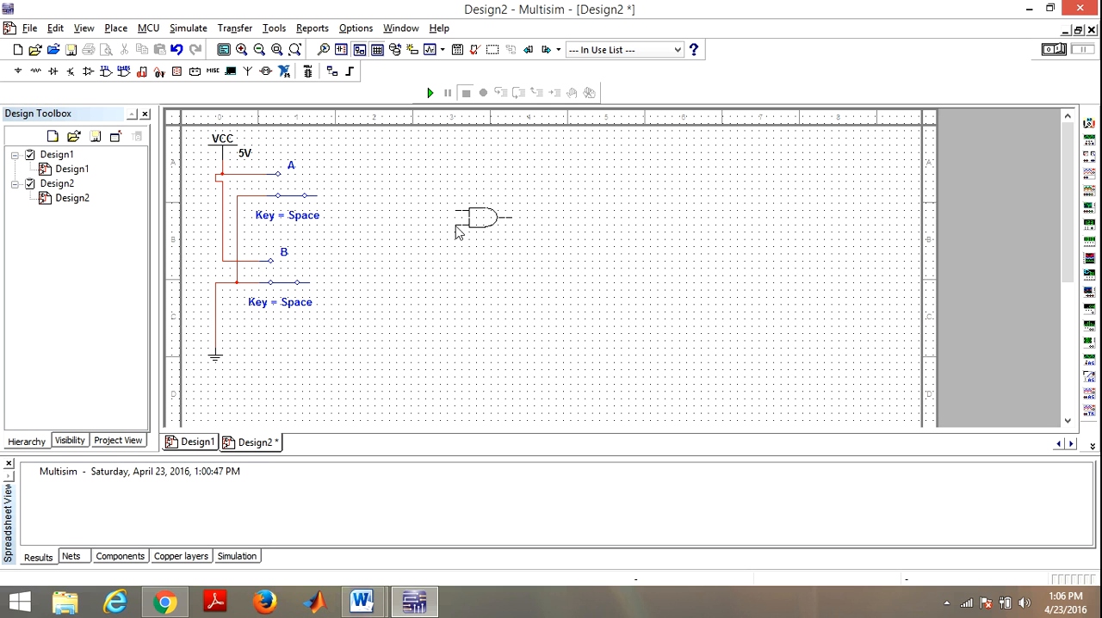
{"action": "left_click", "coordinate": [456, 229]}
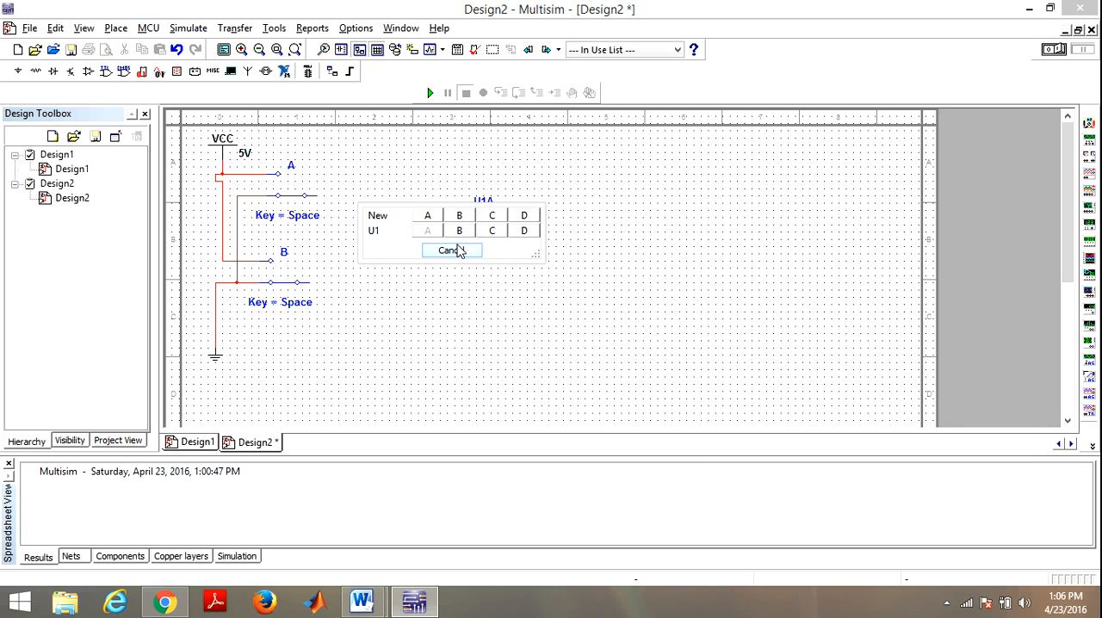
{"action": "left_click", "coordinate": [459, 250]}
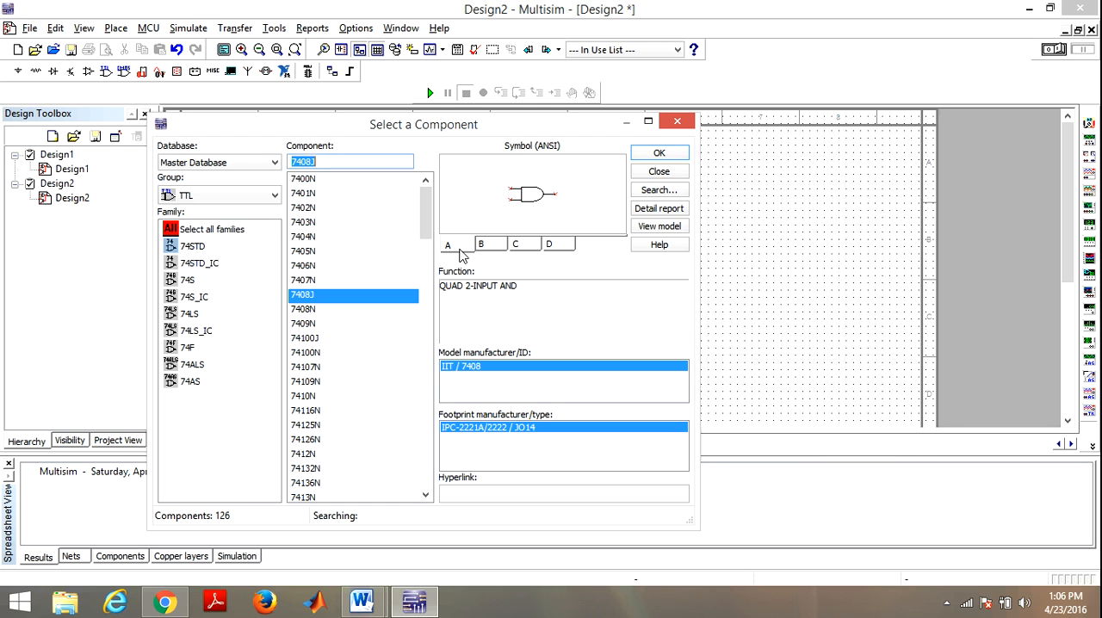
{"action": "left_click", "coordinate": [672, 126]}
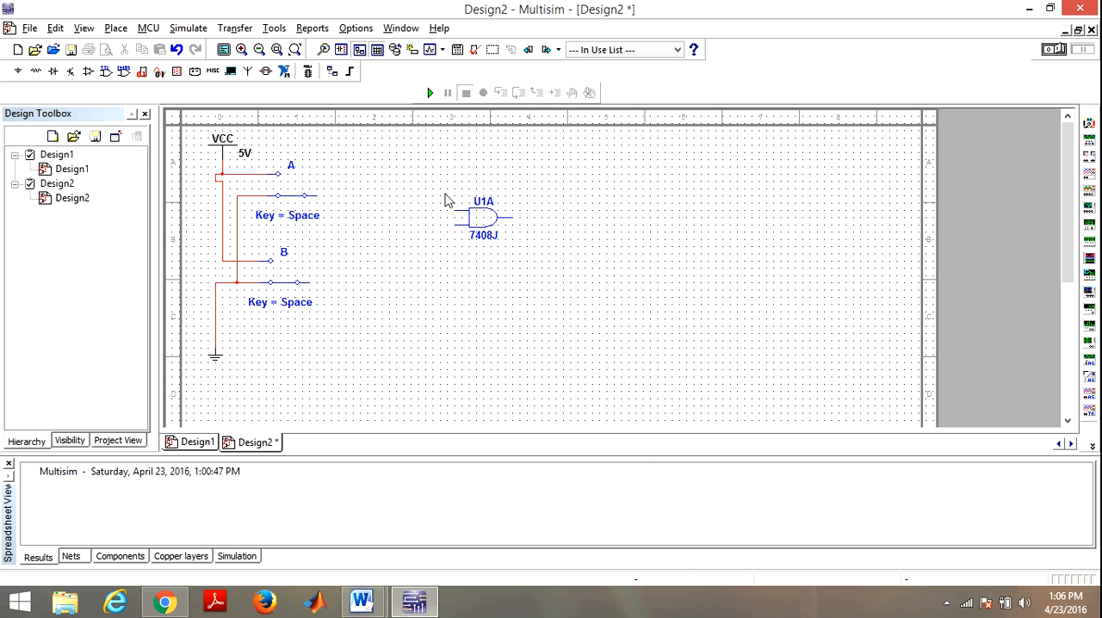
Step: Wire the AND gate's upper input to switch A's output and its lower input to switch B's output
{"action": "left_click", "coordinate": [455, 210]}
{"action": "left_click", "coordinate": [315, 196]}
{"action": "left_click", "coordinate": [456, 227]}
{"action": "left_click", "coordinate": [308, 286]}
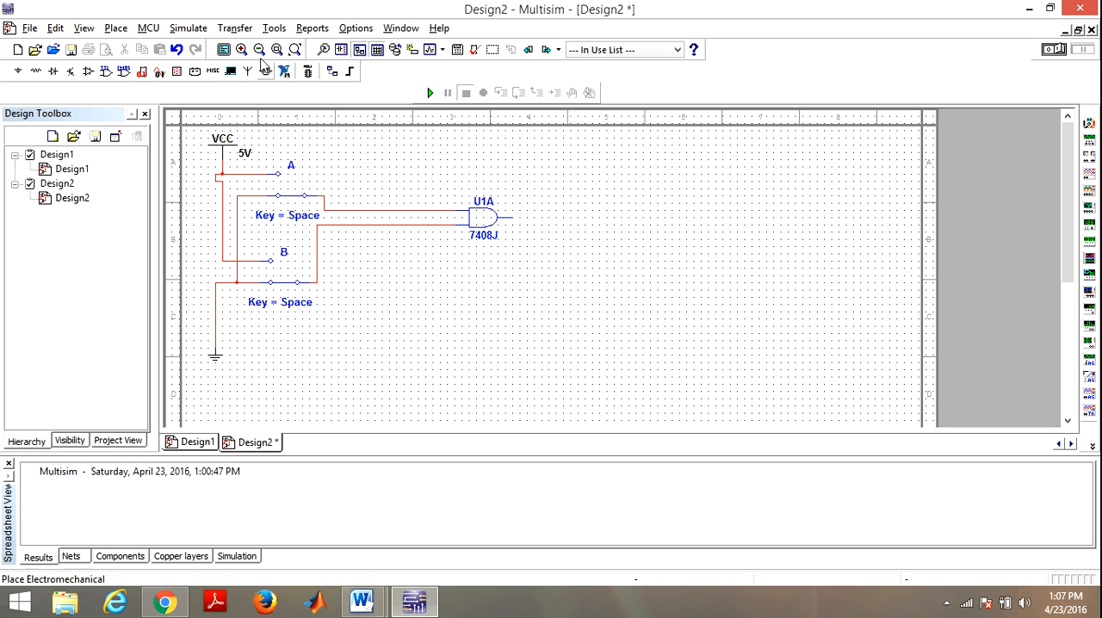
Step: Place a PROBE_BLUE indicator to the right of the AND gate and wire it to the gate's output
{"action": "left_click", "coordinate": [174, 77]}
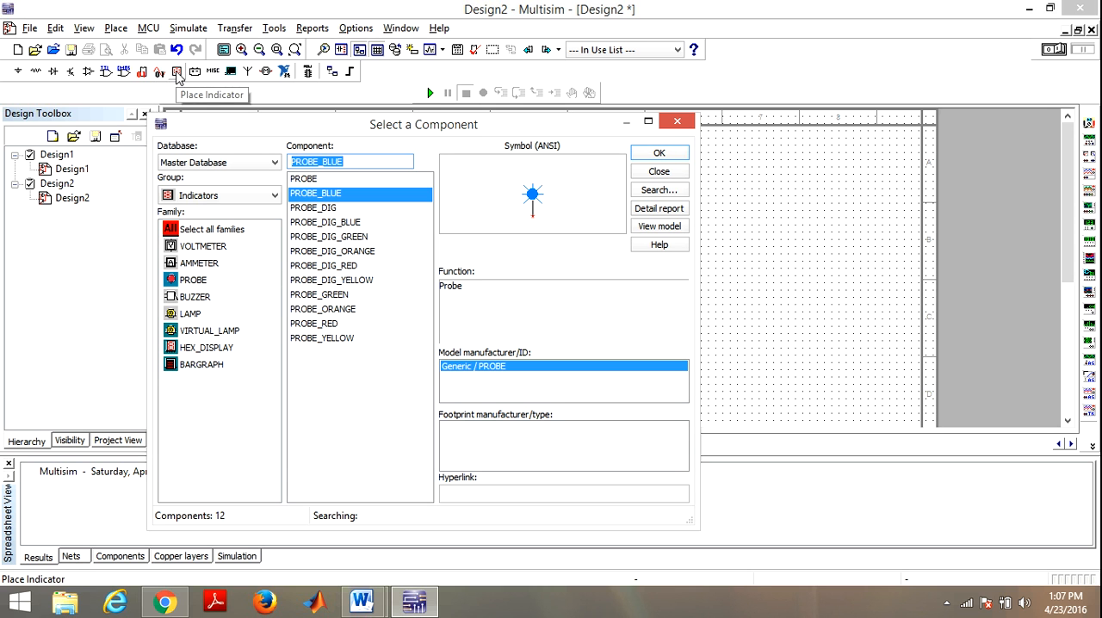
{"action": "left_click", "coordinate": [218, 196]}
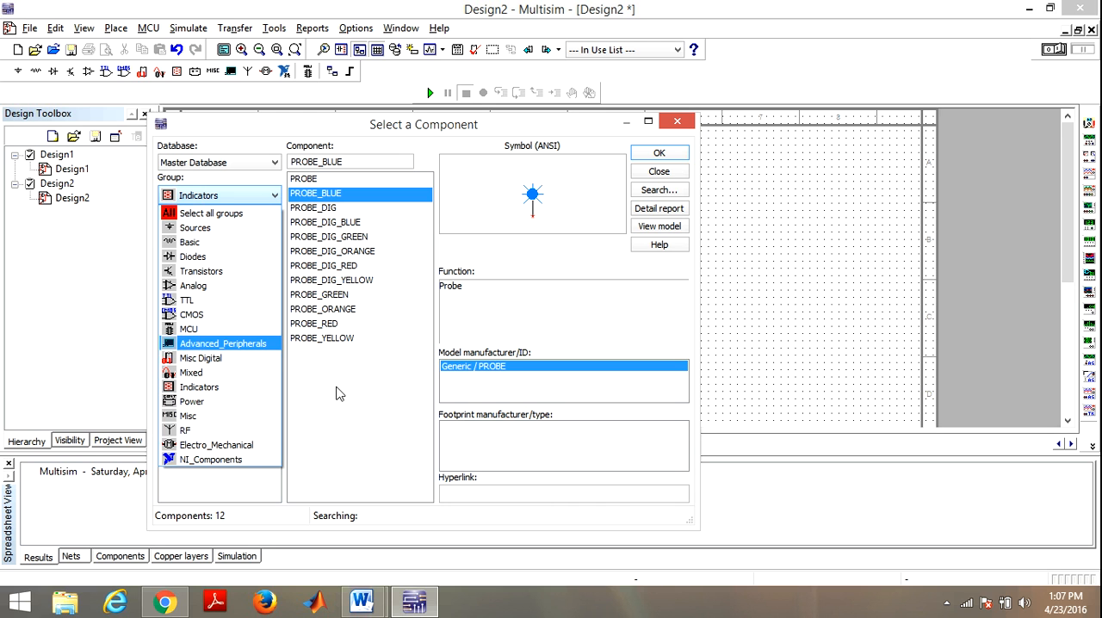
{"action": "left_click", "coordinate": [430, 355]}
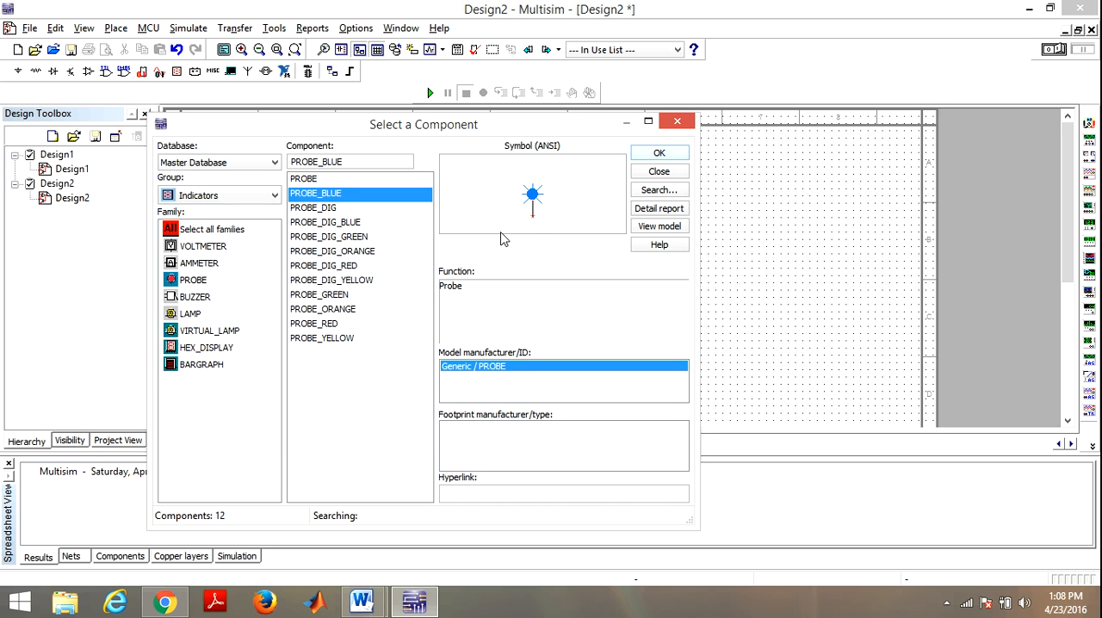
{"action": "left_click", "coordinate": [659, 155]}
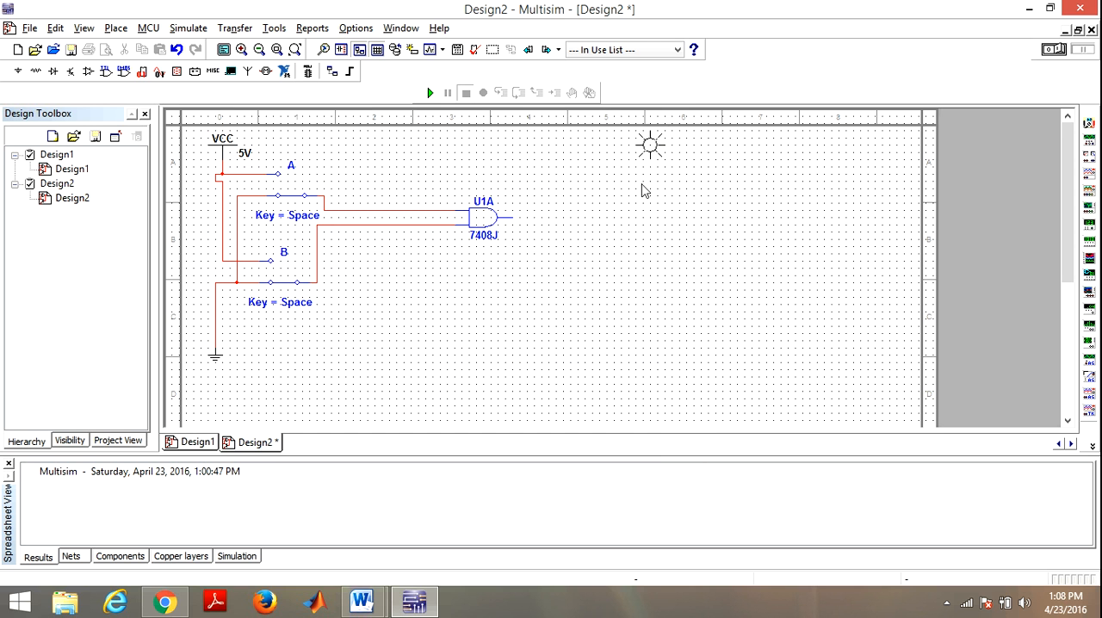
{"action": "left_click", "coordinate": [585, 226]}
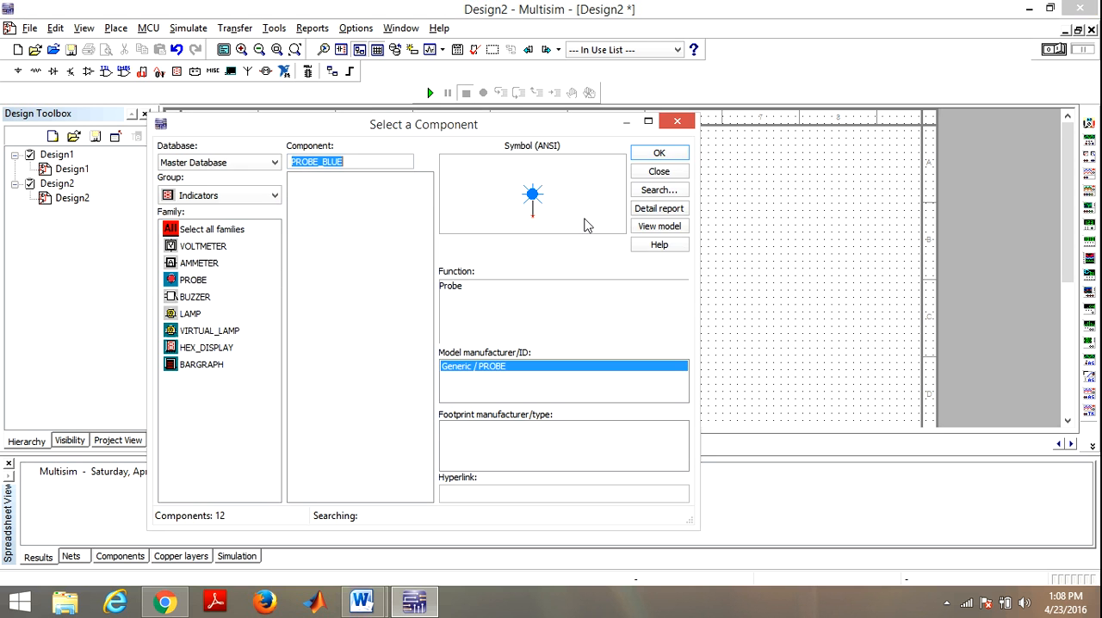
{"action": "left_click", "coordinate": [678, 125]}
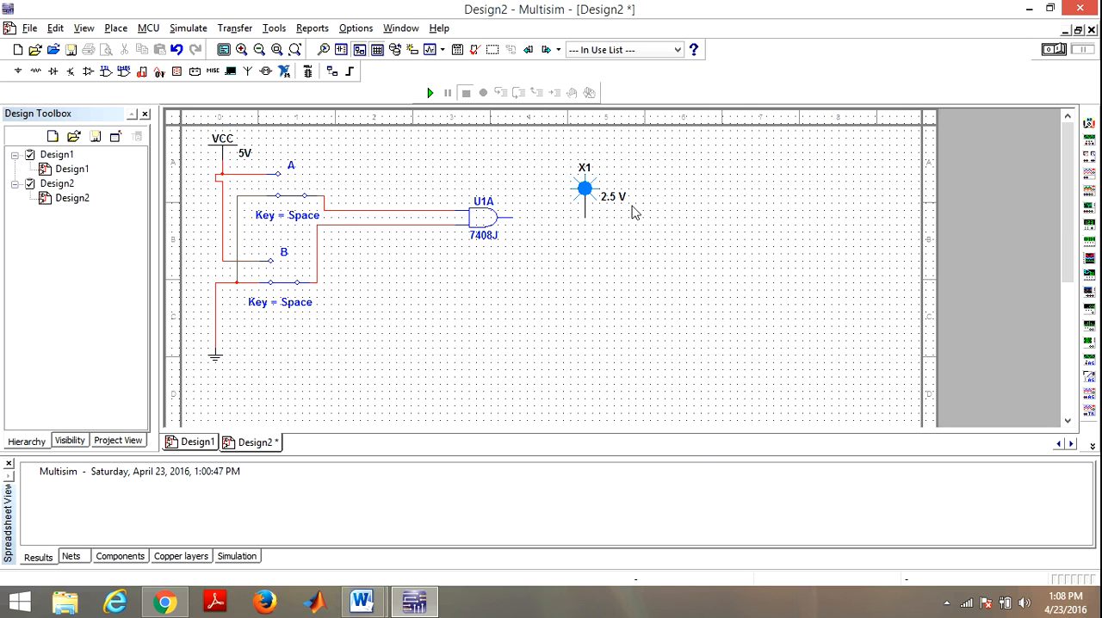
{"action": "left_click", "coordinate": [585, 218]}
{"action": "left_click", "coordinate": [511, 216]}
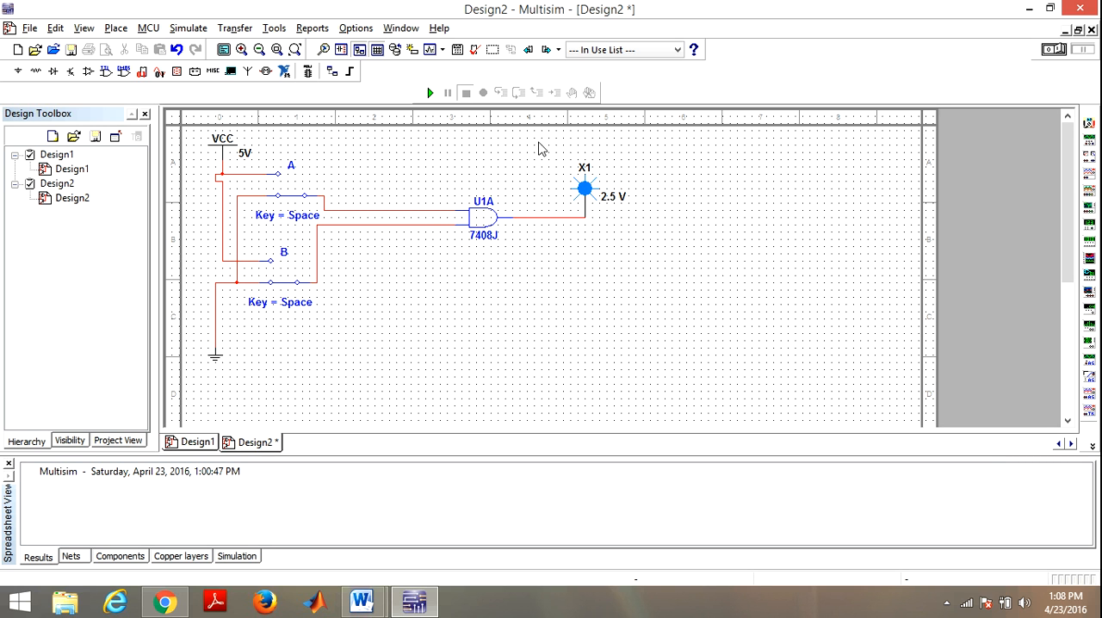
Step: Run the simulation, test the AND gate by toggling A and B until both connect to VCC, and stop it
{"action": "left_click", "coordinate": [430, 93]}
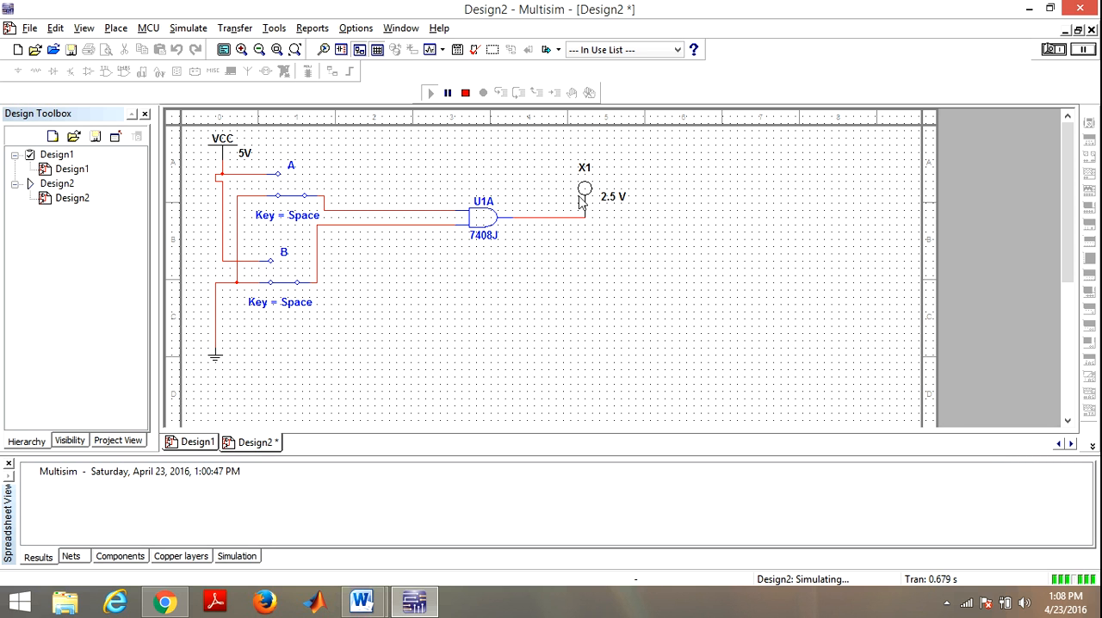
{"action": "left_click", "coordinate": [291, 200]}
{"action": "left_click", "coordinate": [295, 201]}
{"action": "left_click", "coordinate": [284, 282]}
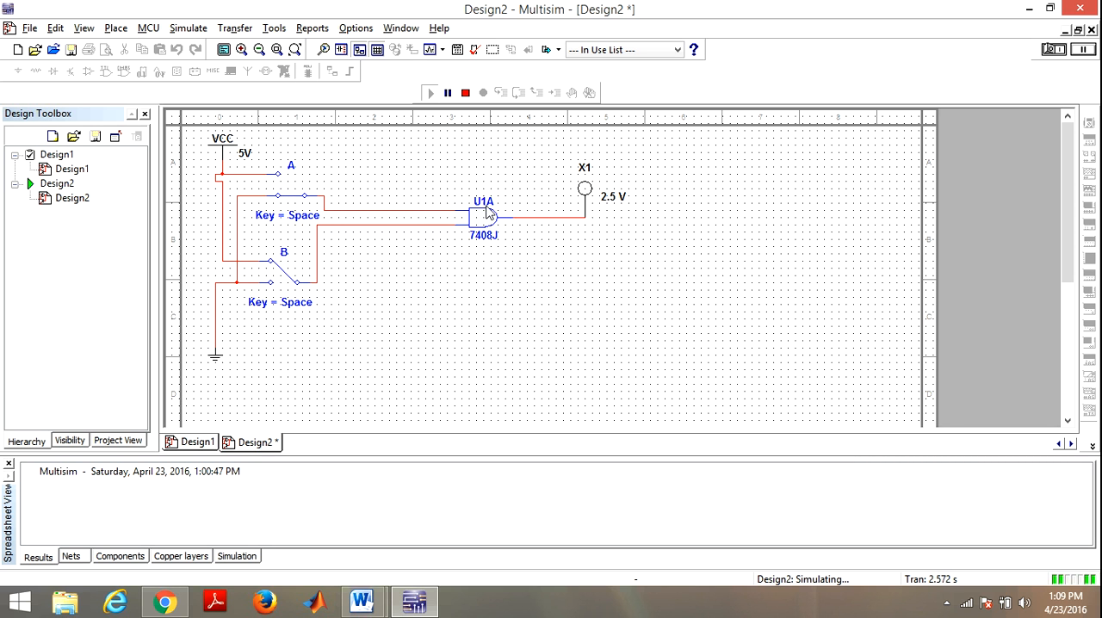
{"action": "left_click", "coordinate": [294, 202]}
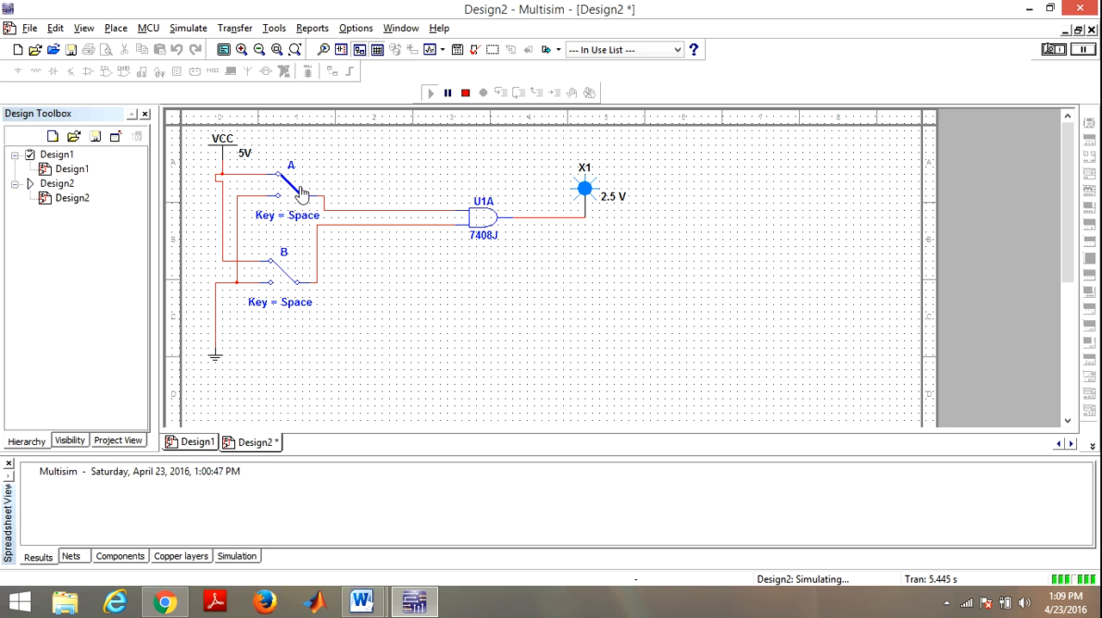
{"action": "left_click", "coordinate": [463, 102]}
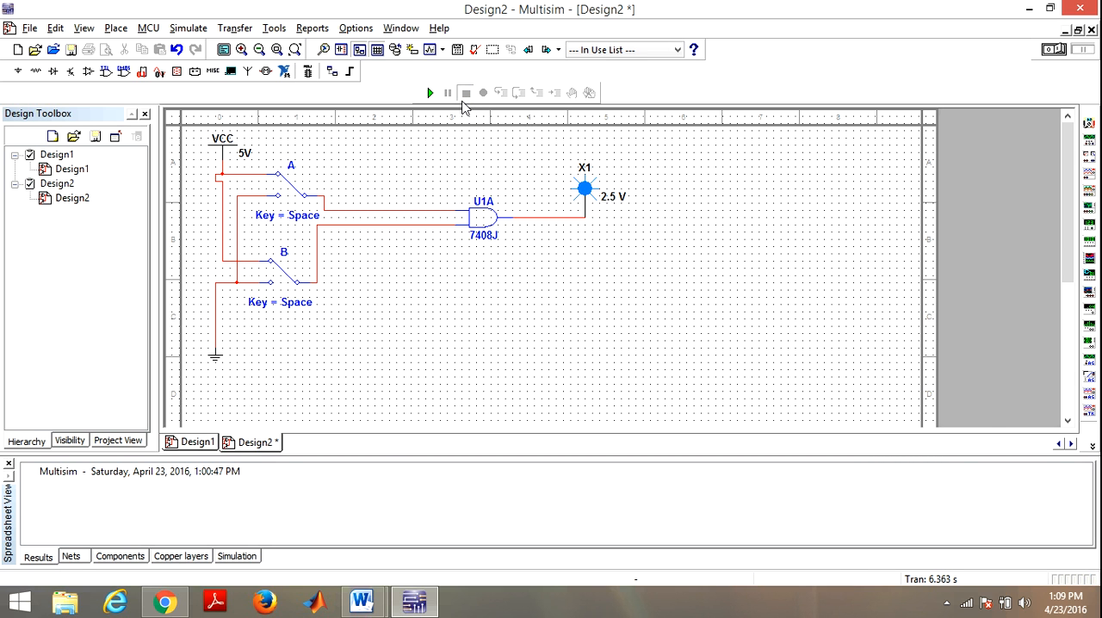
Step: Browse the TTL components from 7401N through 7414N and close the component browser without placing a part
{"action": "left_click", "coordinate": [104, 72]}
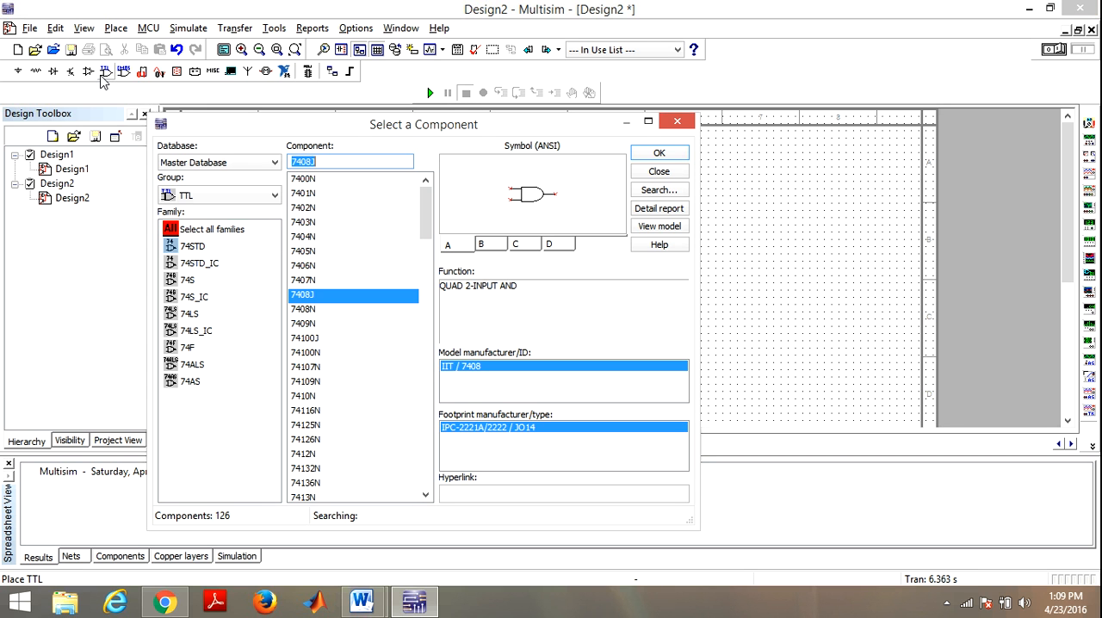
{"action": "left_click", "coordinate": [322, 196]}
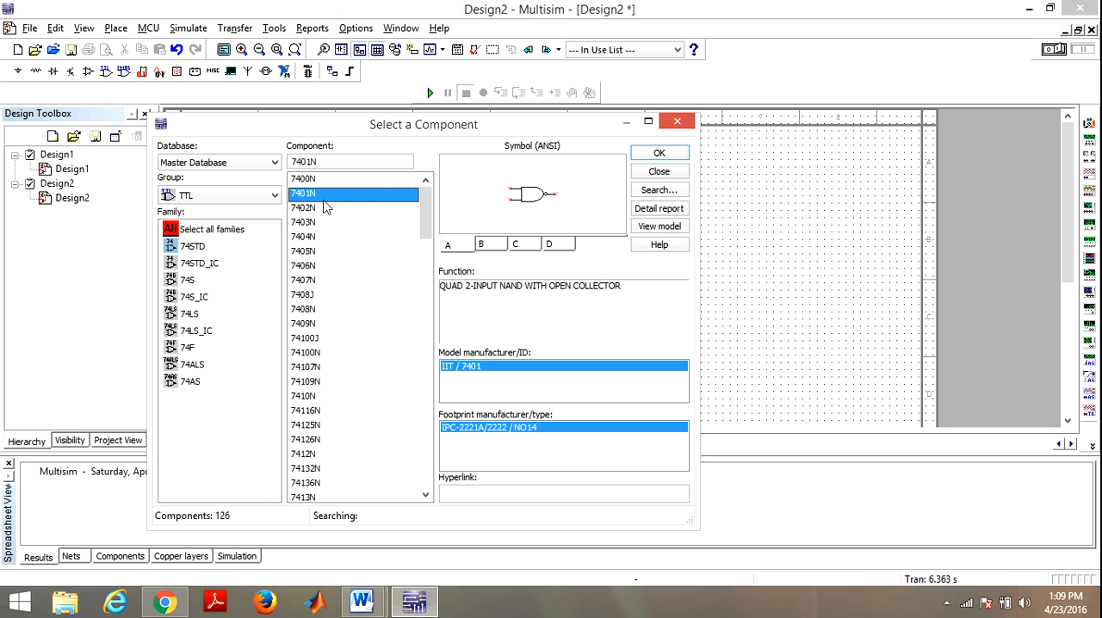
{"action": "key", "text": "Down"}
{"action": "key", "text": "Down"}
{"action": "key", "text": "Down"}
{"action": "key", "text": "Down"}
{"action": "key", "text": "Down"}
{"action": "key", "text": "Down"}
{"action": "key", "text": "Down"}
{"action": "key", "text": "Down"}
{"action": "key", "text": "Down"}
{"action": "key", "text": "Down"}
{"action": "key", "text": "Down"}
{"action": "key", "text": "Down"}
{"action": "key", "text": "Down"}
{"action": "key", "text": "Down"}
{"action": "key", "text": "Down"}
{"action": "key", "text": "Down"}
{"action": "key", "text": "Down"}
{"action": "key", "text": "Down"}
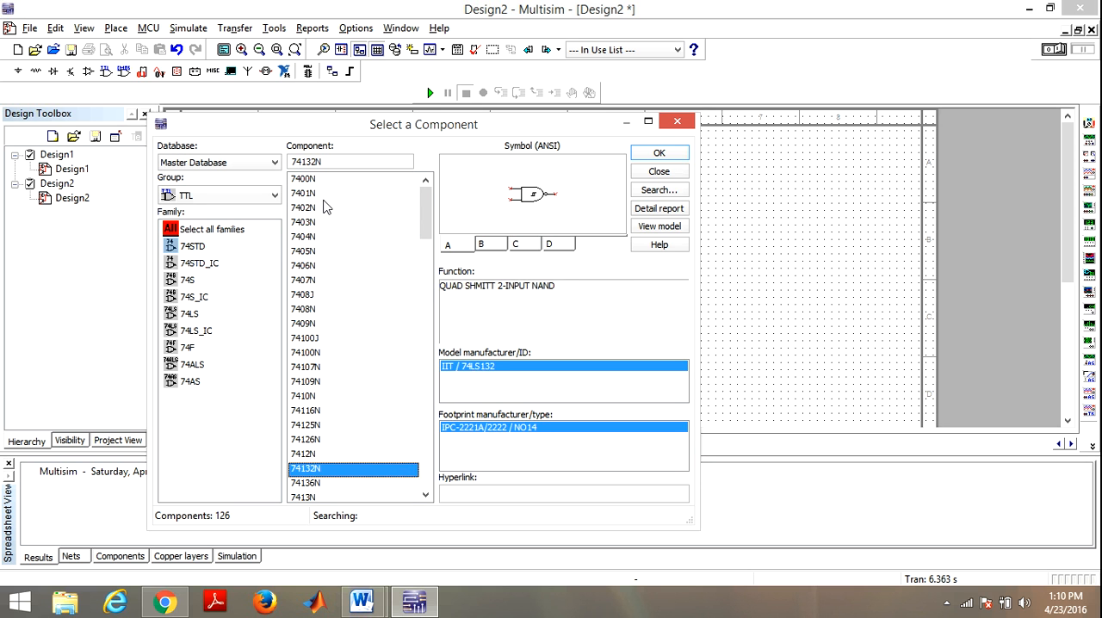
{"action": "key", "text": "Down"}
{"action": "key", "text": "Down"}
{"action": "key", "text": "Down"}
{"action": "key", "text": "Down"}
{"action": "key", "text": "Down"}
{"action": "key", "text": "Down"}
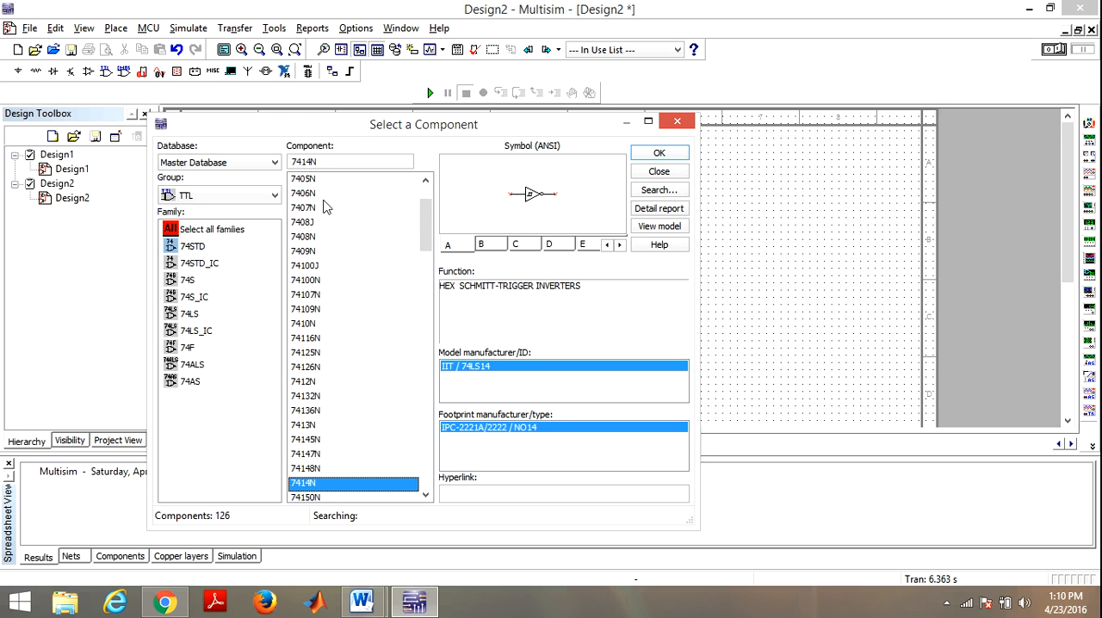
{"action": "left_click", "coordinate": [676, 123]}
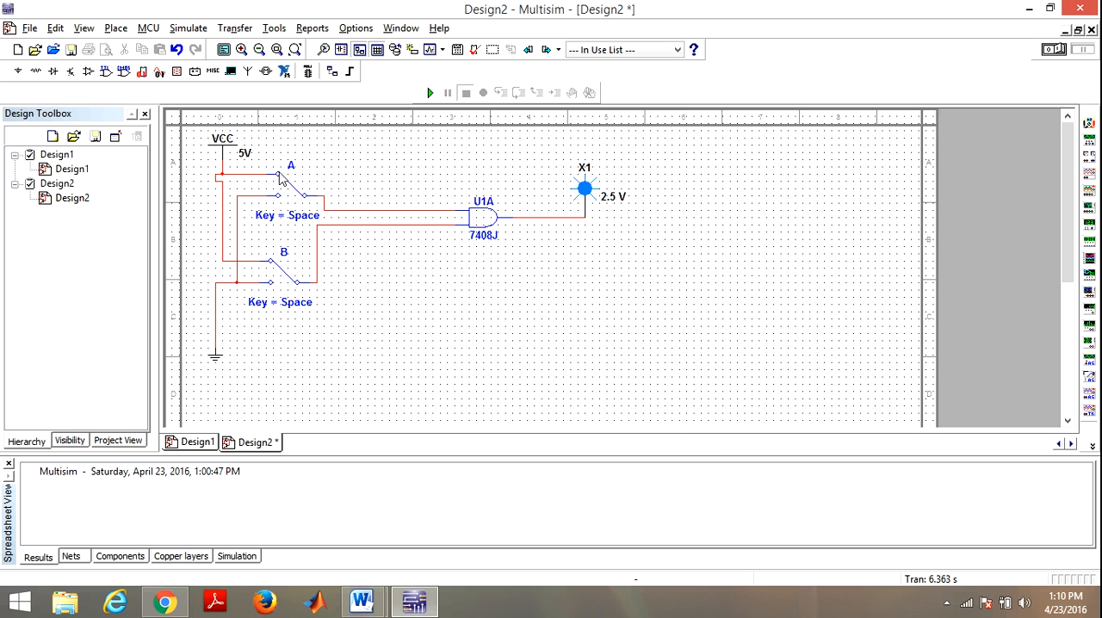